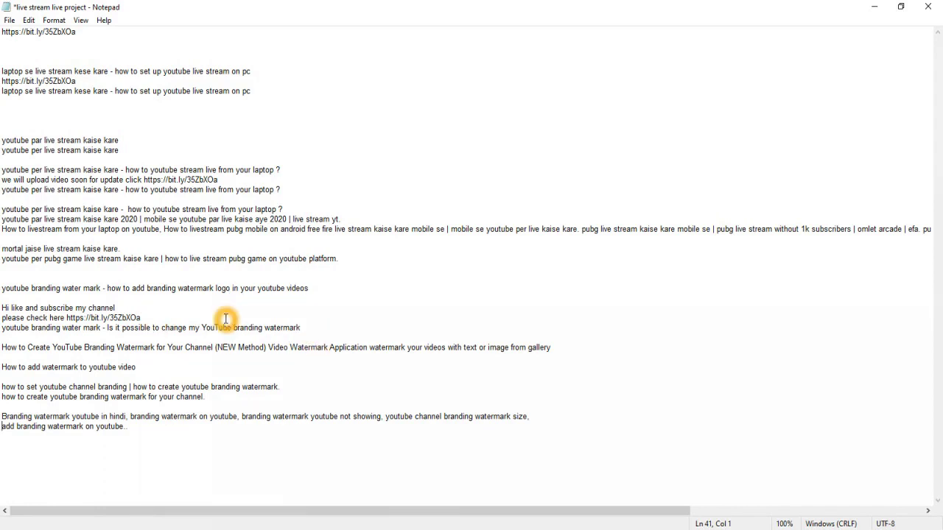
Copy the title "youtube branding water mark - how to add branding watermark logo in your youtube videos" from Notepad into the new stream, with Public visibility
drag(310, 288, 170, 265)
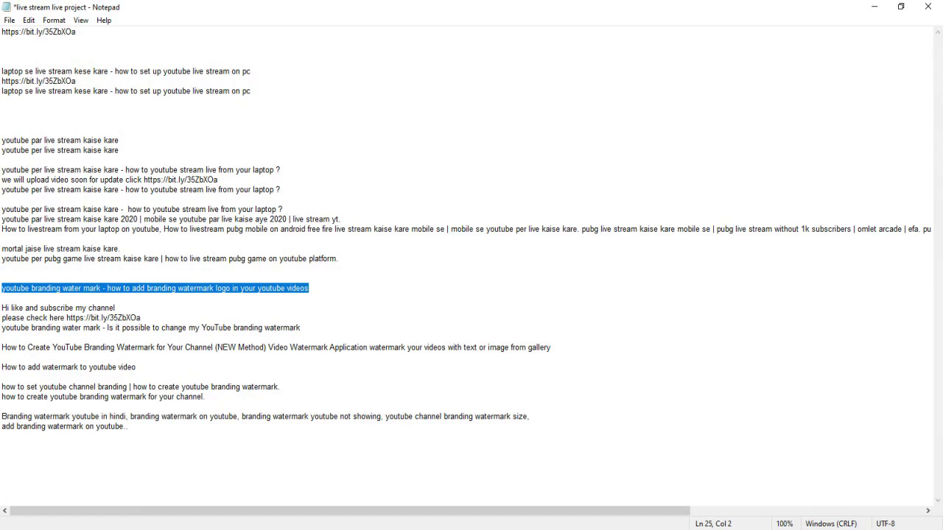
mouse_move(454, 519)
click(485, 492)
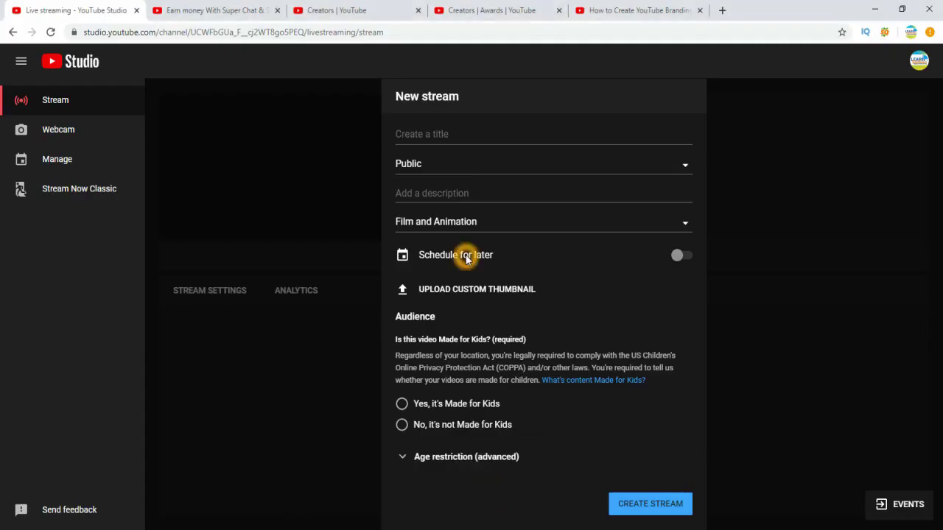
click(437, 137)
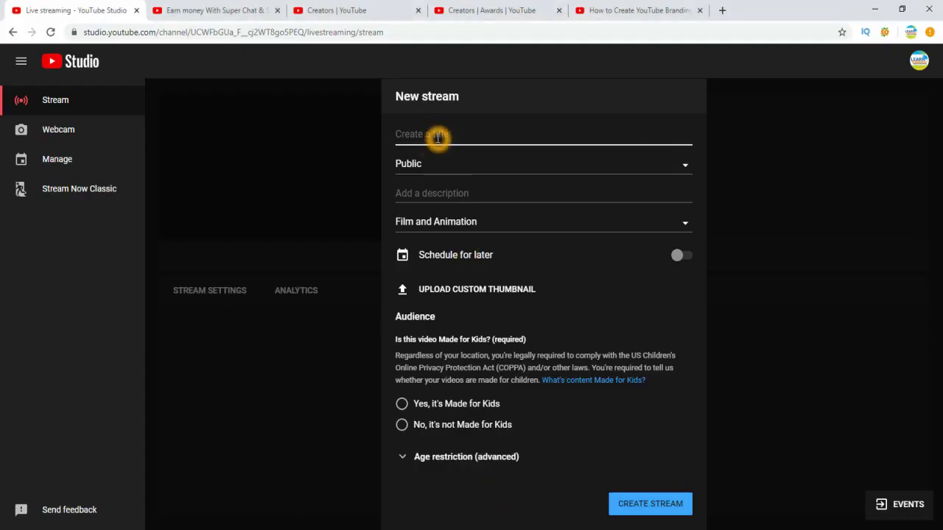
key(ctrl+v)
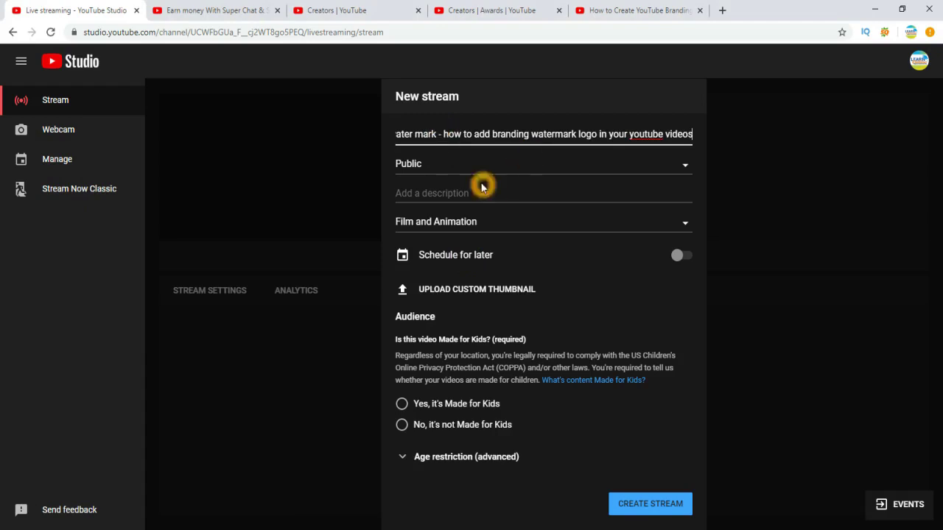
click(683, 164)
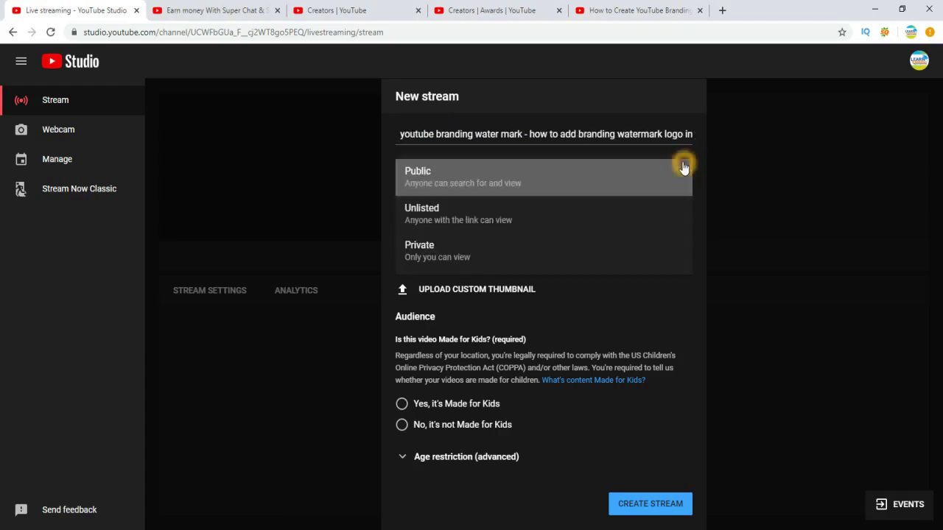
click(457, 170)
Copy the Notepad text from "Hi like and subscribe my channel" through "add branding watermark on youtube.." into the new stream's description in YouTube Studio
click(445, 192)
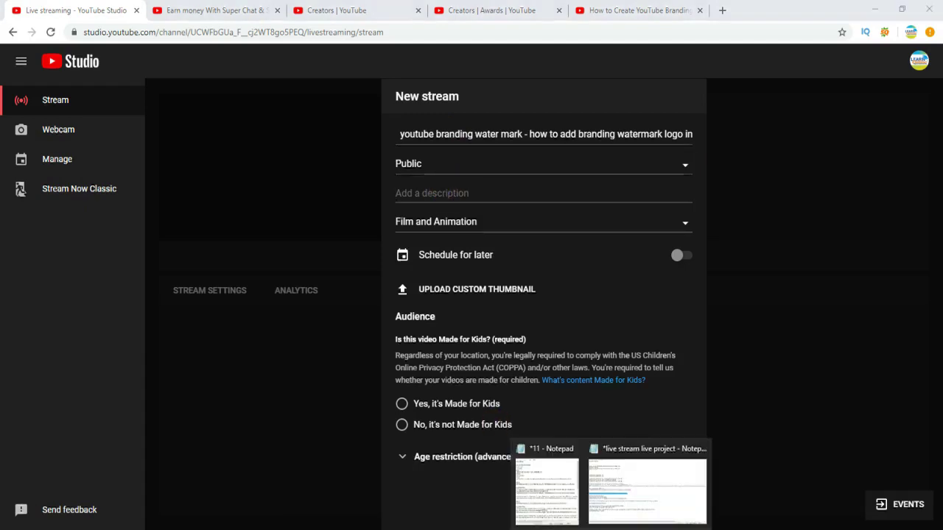
click(655, 485)
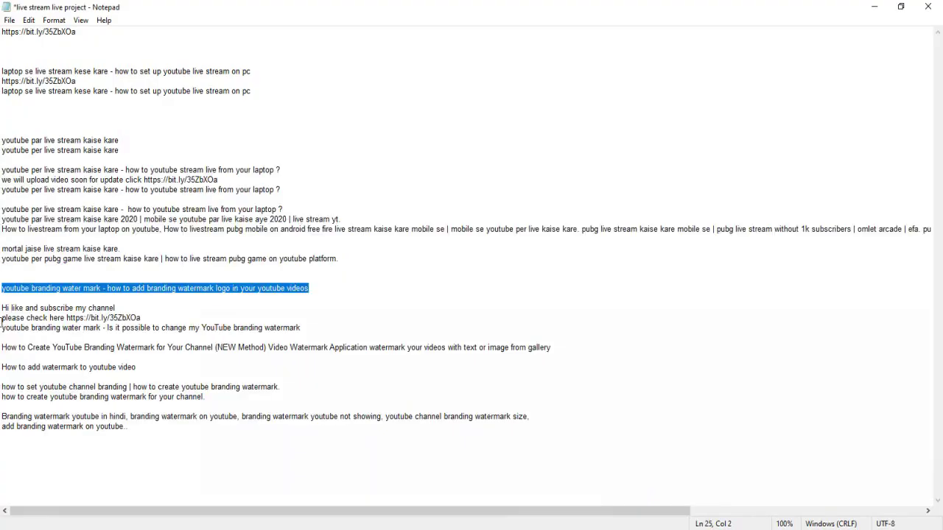
click(3, 308)
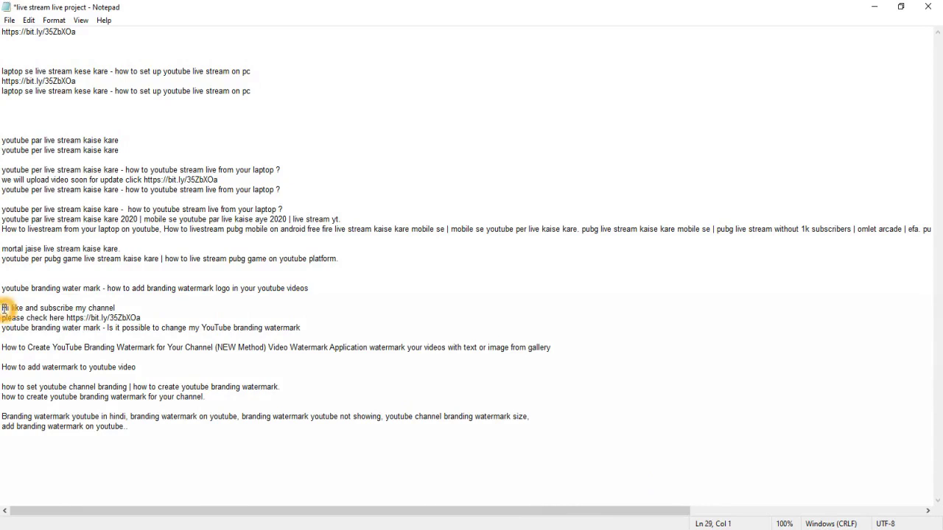
key(shift+Down)
key(shift+Down)
key(shift+Down)
key(shift+Down)
key(shift+Down)
key(shift+Down)
key(shift+Down)
key(shift+Down)
key(shift+Down)
key(shift+Down)
key(shift+Down)
key(shift+Down)
key(shift+Down)
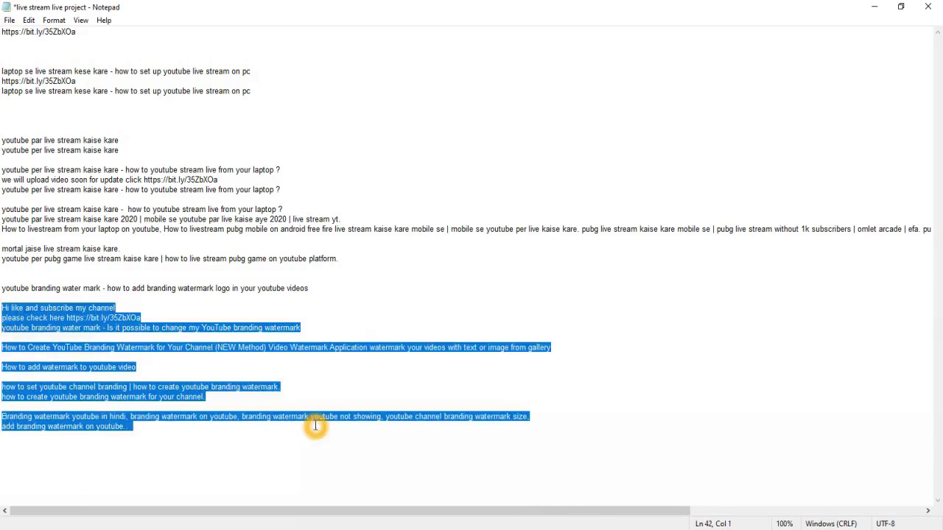
click(416, 529)
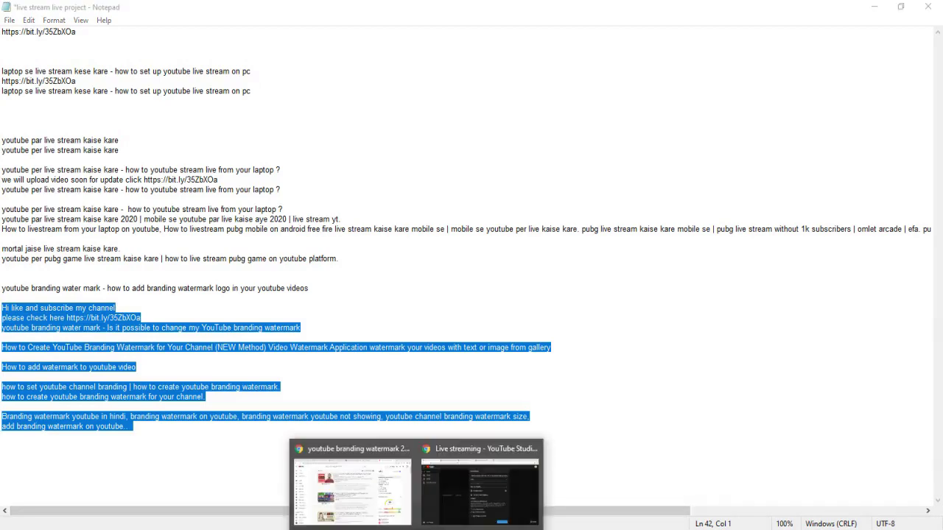
click(497, 487)
click(401, 197)
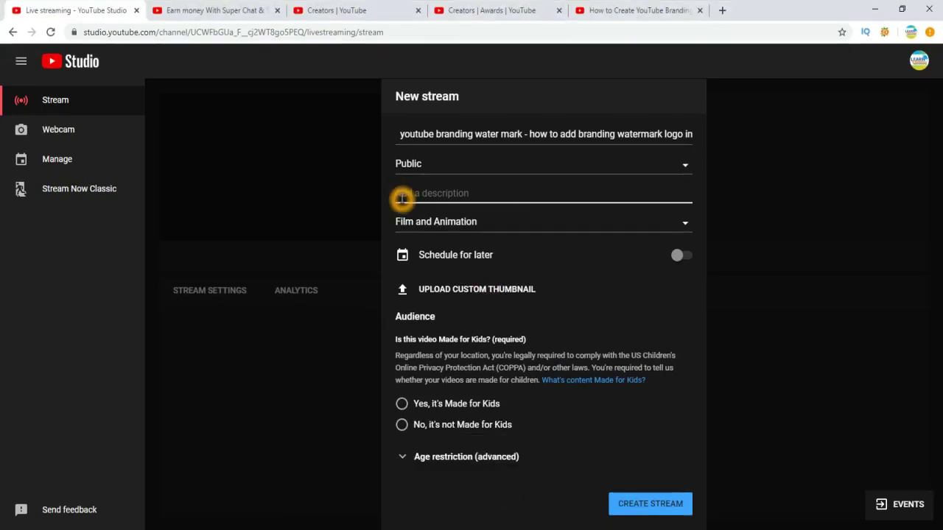
key(ctrl+v)
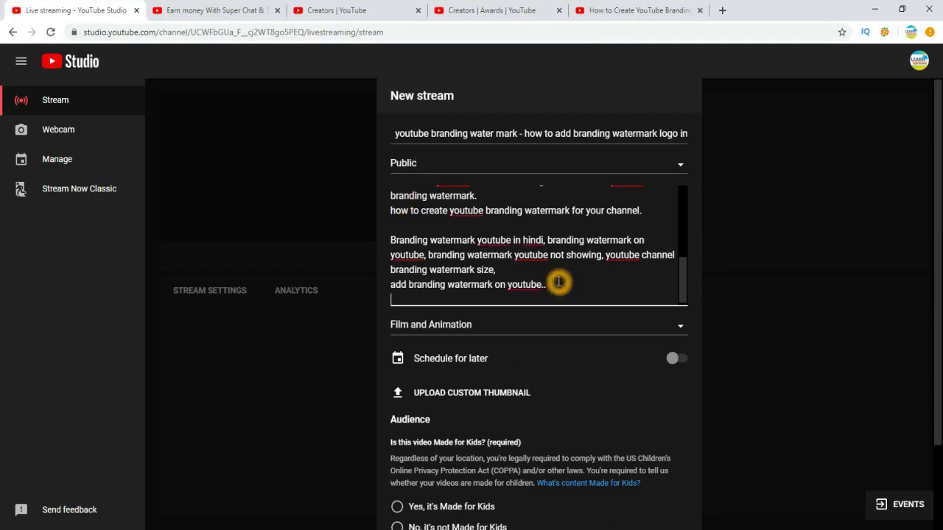
drag(683, 267, 690, 305)
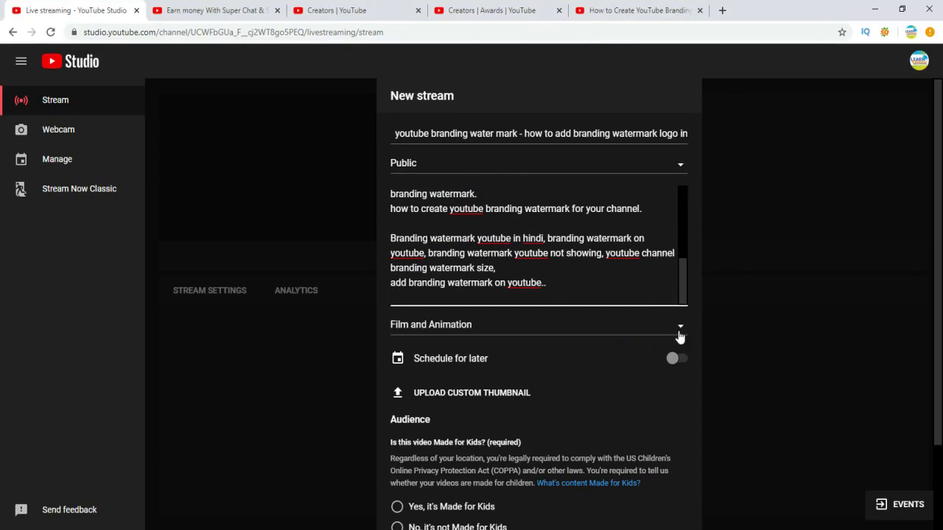
Set the new stream's category to How-to and Style
click(679, 330)
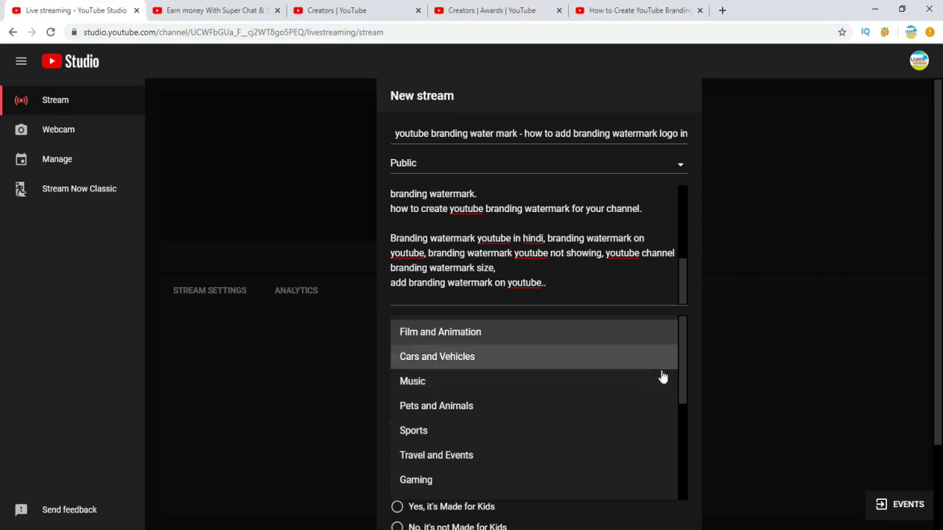
drag(678, 378, 680, 449)
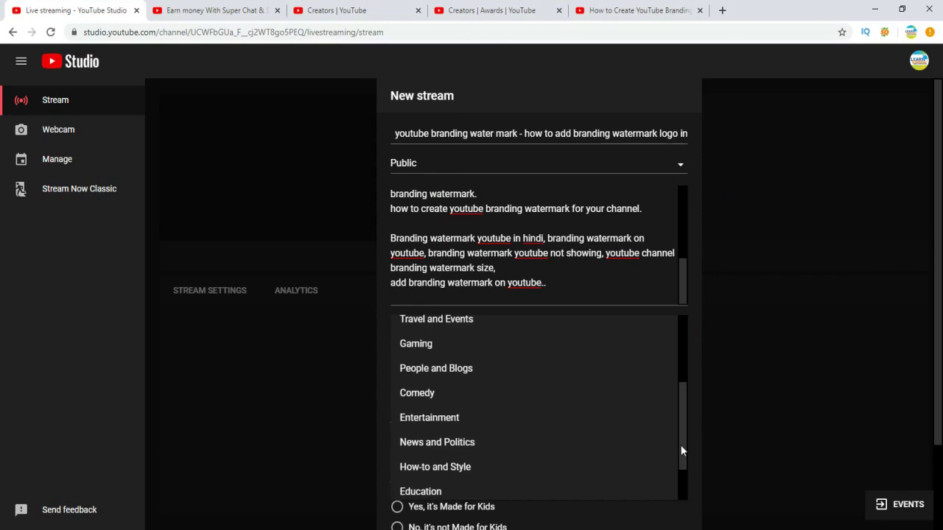
click(521, 467)
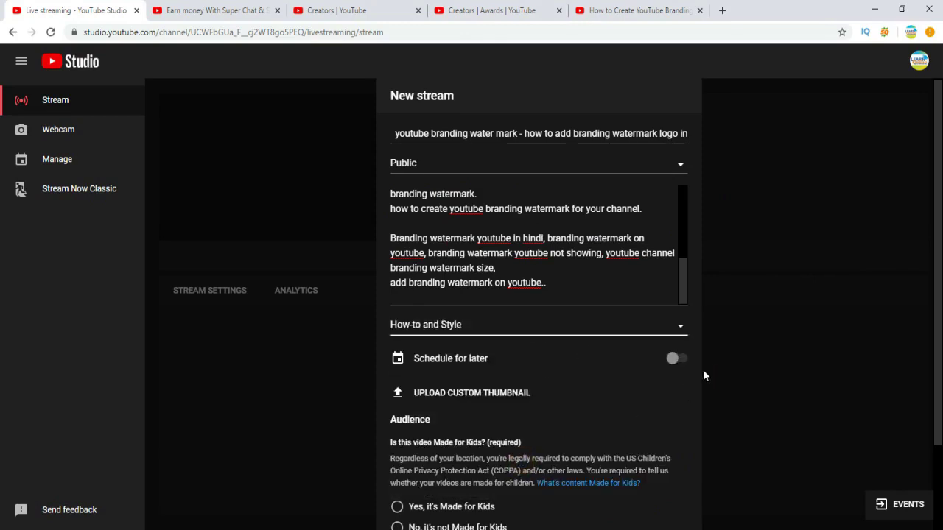
Turn on scheduling for the stream and set its date to Sat, 30 May 2020
click(674, 360)
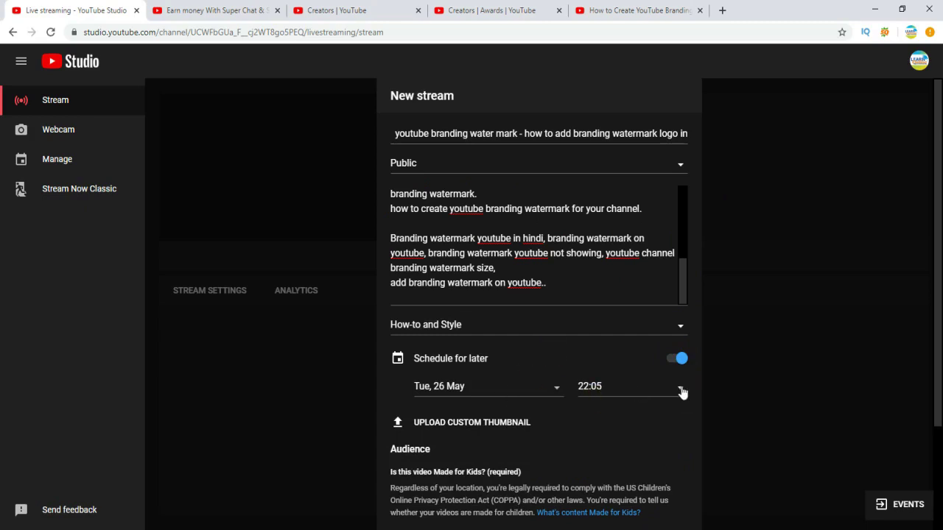
click(557, 386)
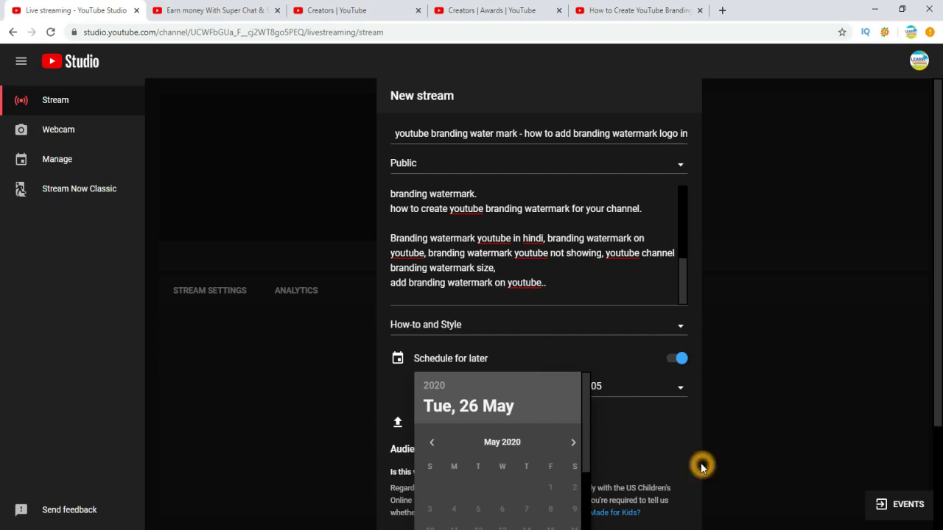
drag(936, 377, 939, 435)
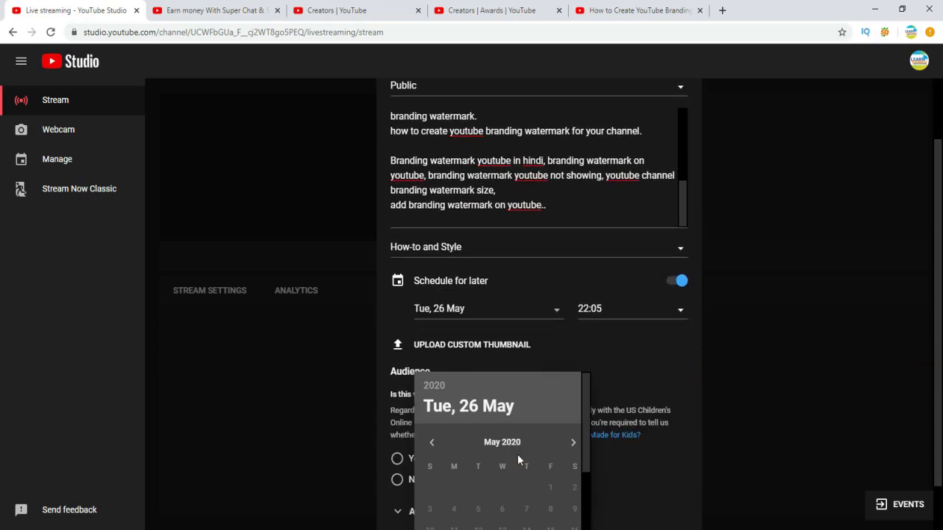
drag(585, 461, 579, 494)
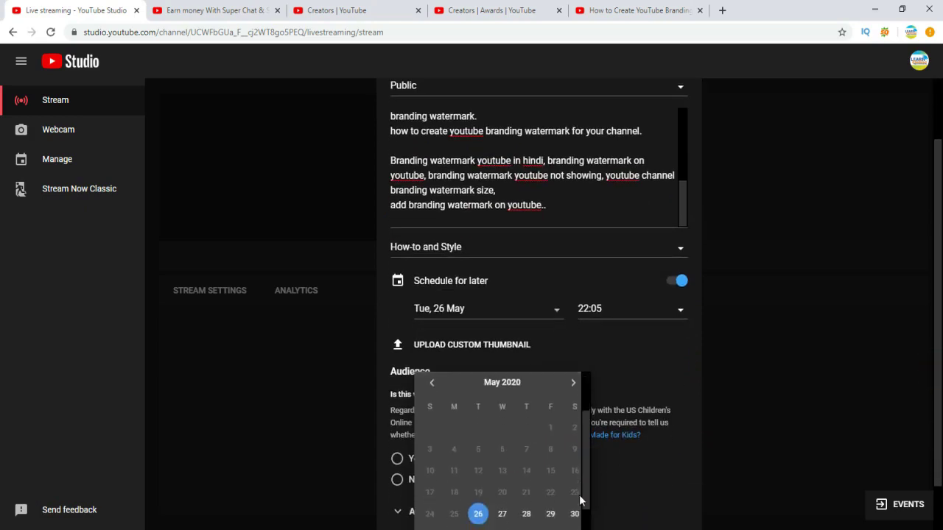
click(573, 512)
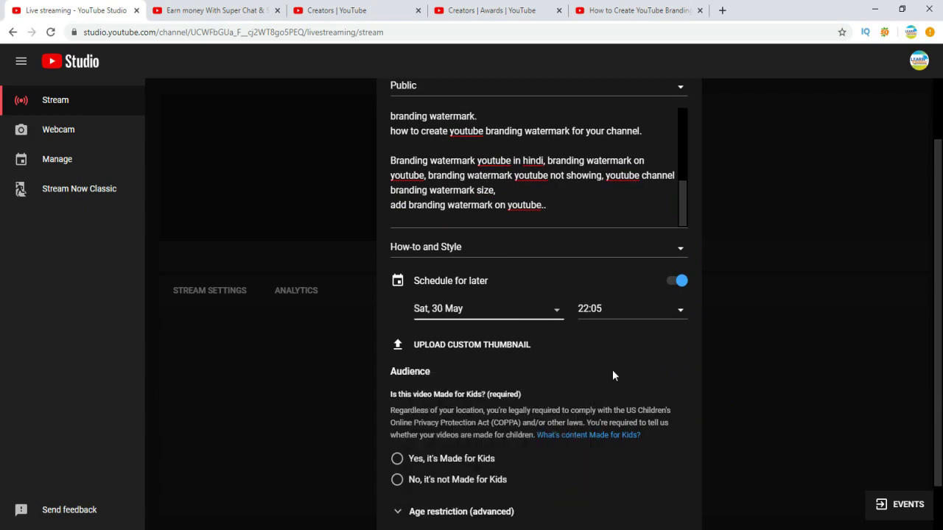
Upload the image how_to_create_youtube_branding_watermark from the Digital Marketing folder as the stream's custom thumbnail
click(493, 346)
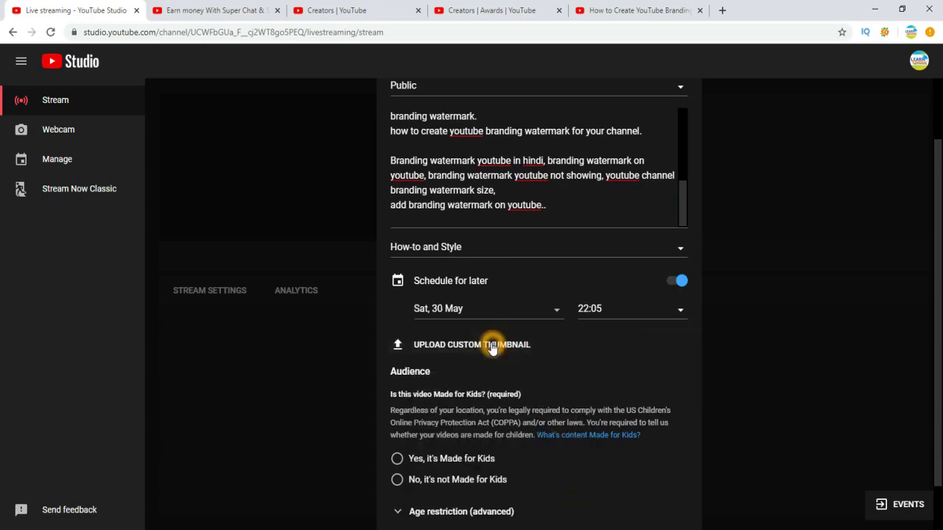
click(210, 120)
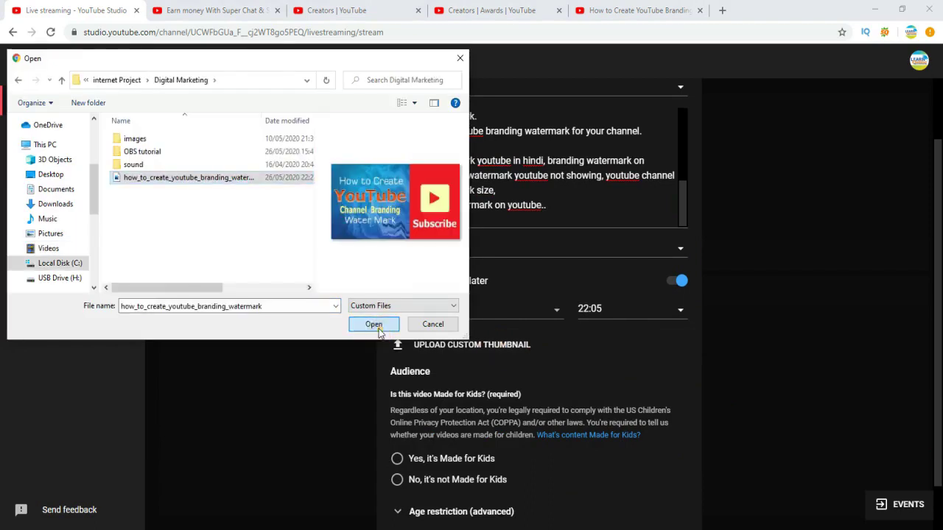
click(370, 325)
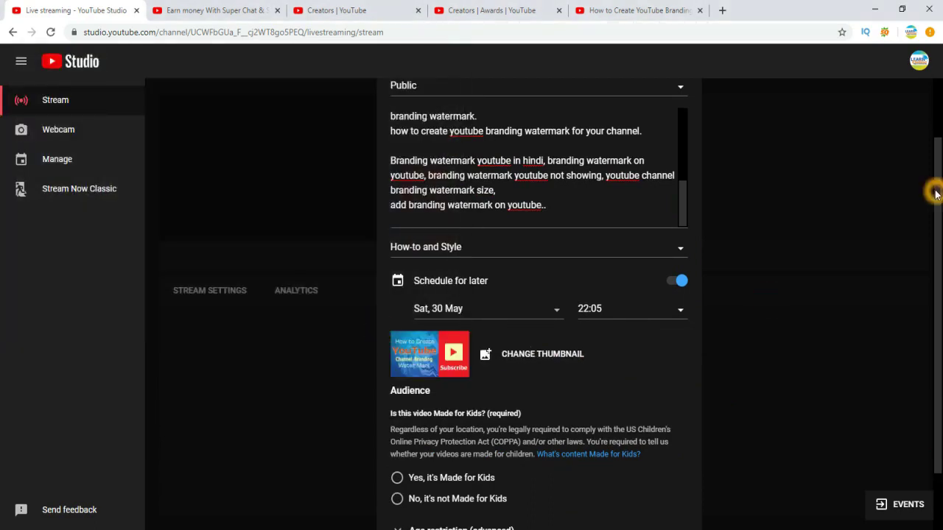
Mark the stream as not made for kids and create it
scroll(939, 207, down, 1)
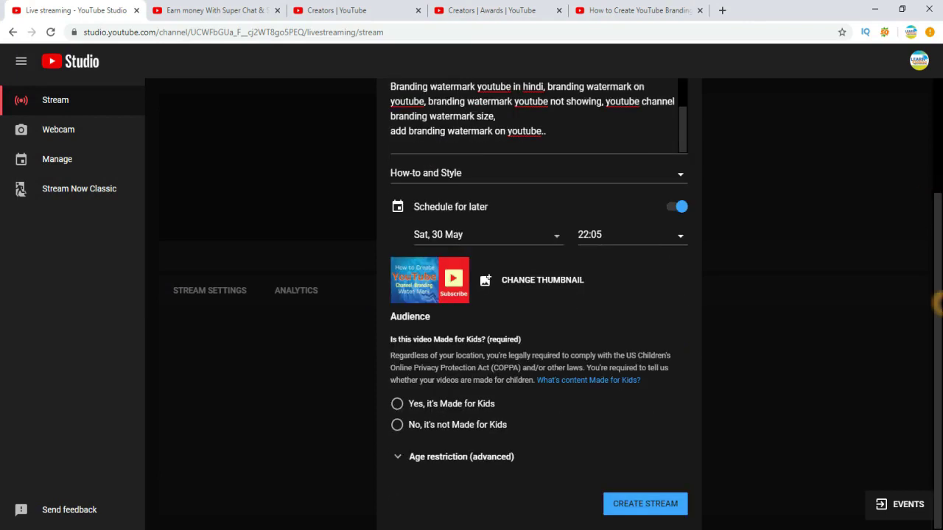
click(397, 427)
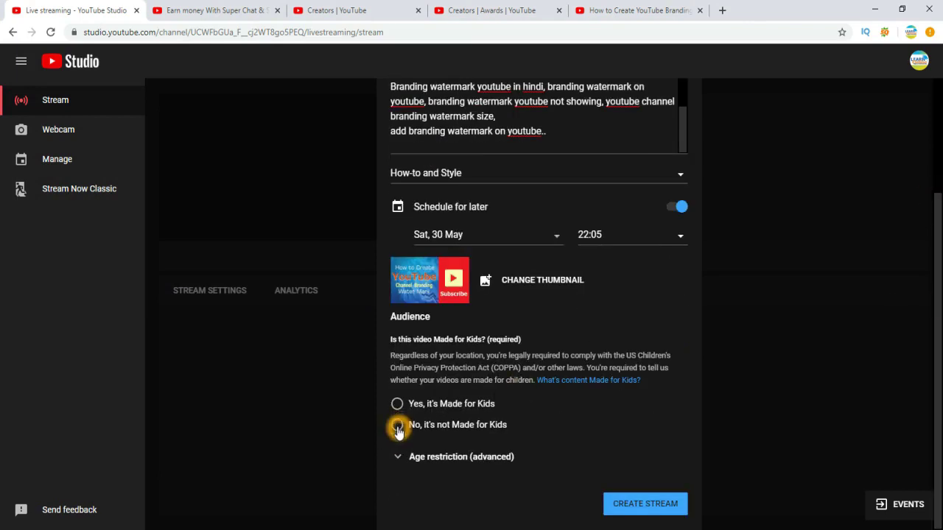
click(672, 462)
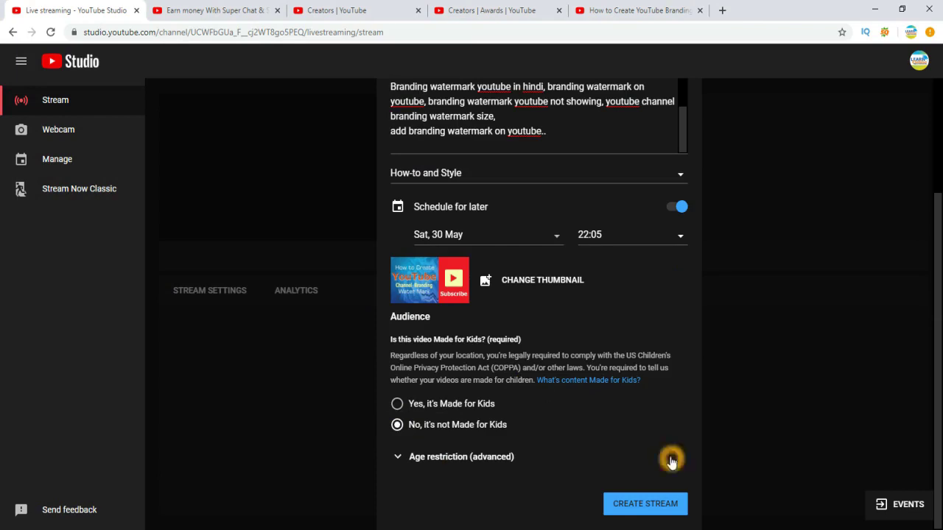
click(874, 345)
click(626, 461)
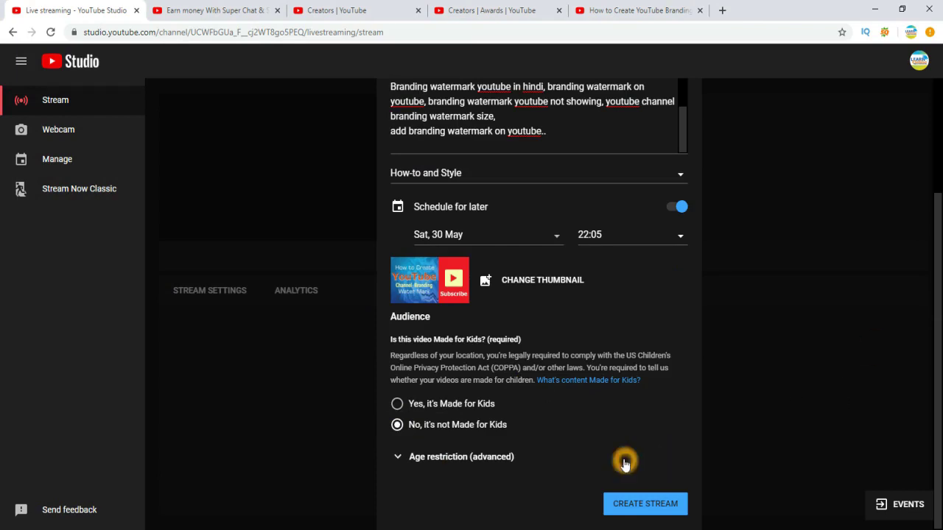
click(644, 506)
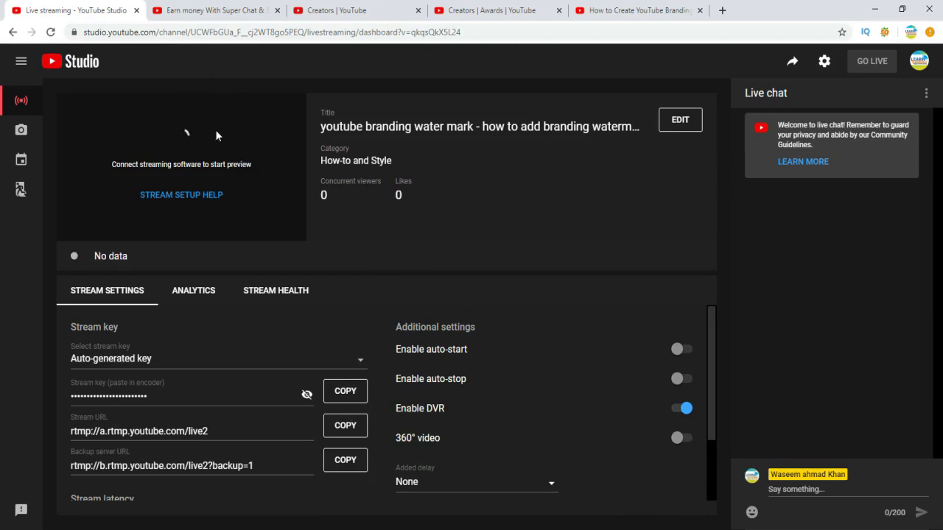
Examine the new stream's dashboard: preview status, stream settings, analytics and stream health
click(115, 263)
click(146, 274)
click(102, 297)
click(103, 292)
click(101, 354)
drag(711, 364, 711, 337)
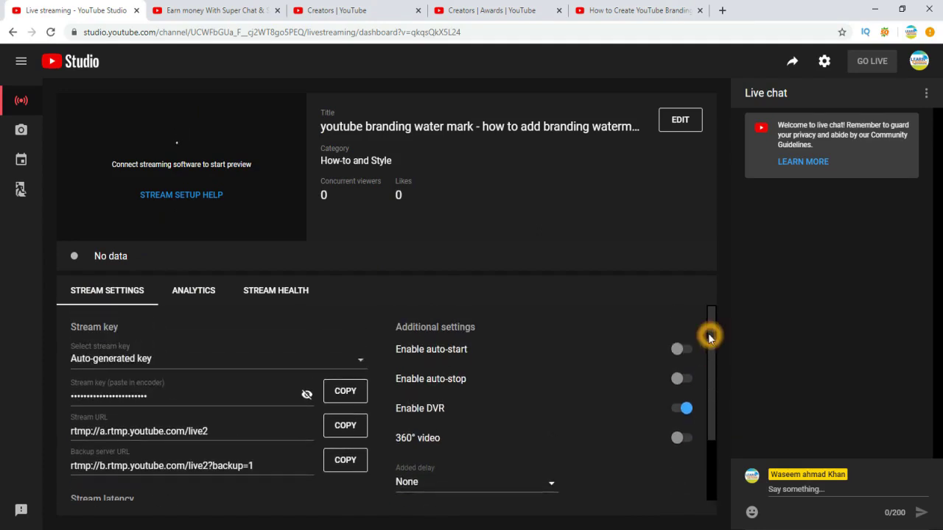
click(196, 293)
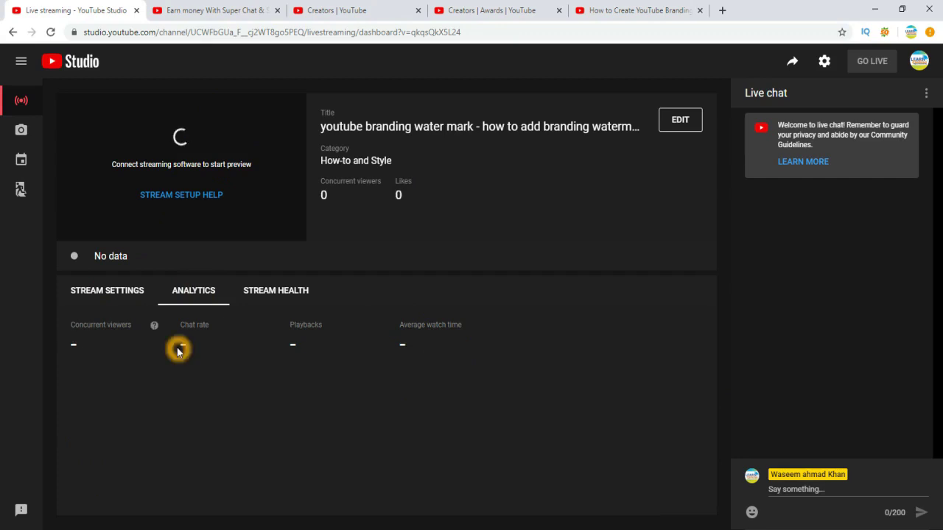
click(293, 293)
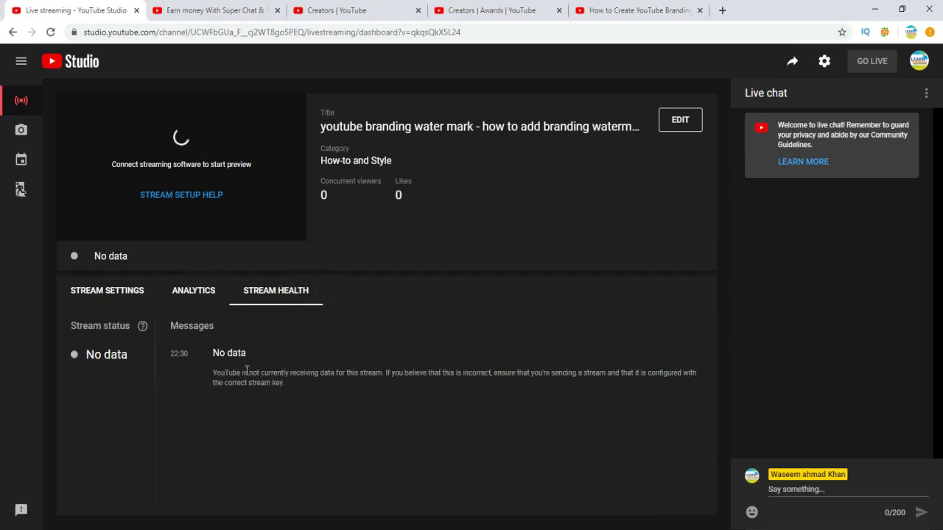
Return to the stream settings and copy the auto-generated stream key for the encoder
click(111, 293)
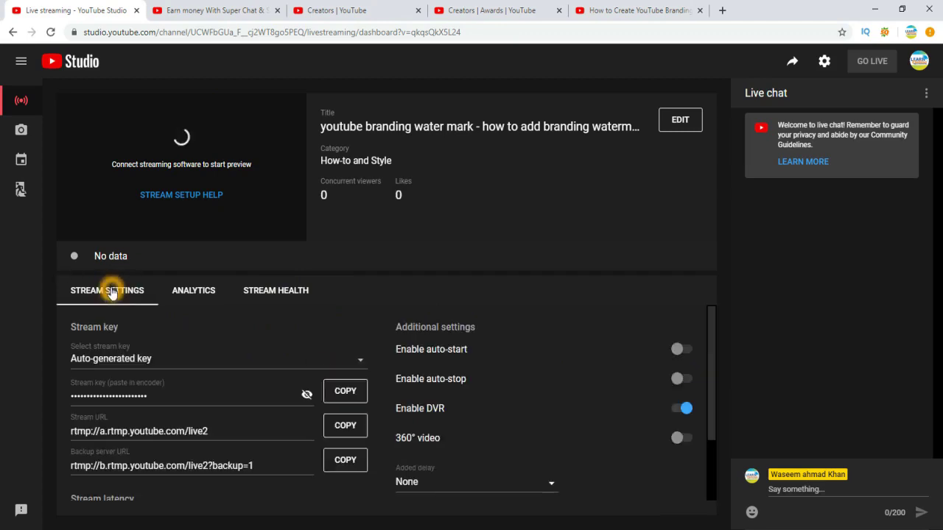
mouse_move(710, 391)
mouse_down()
mouse_move(704, 457)
mouse_move(706, 385)
mouse_up()
click(285, 425)
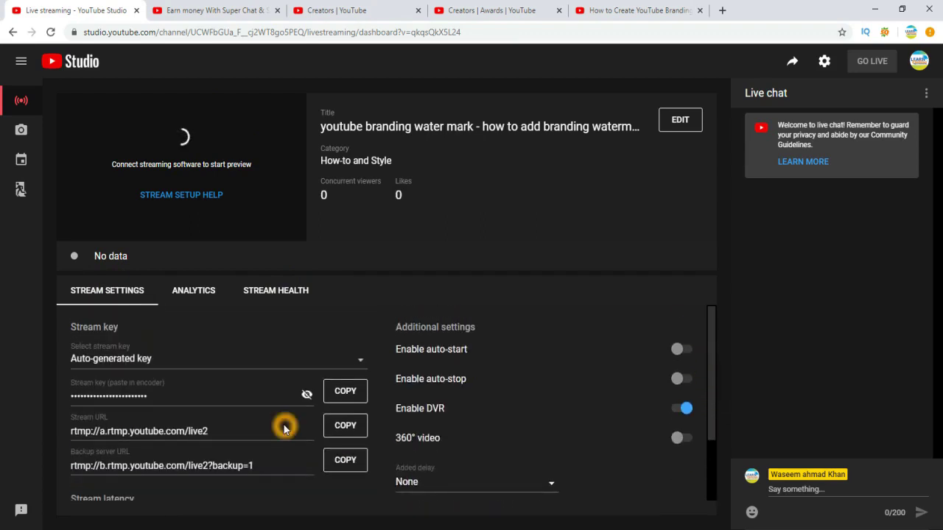
click(348, 392)
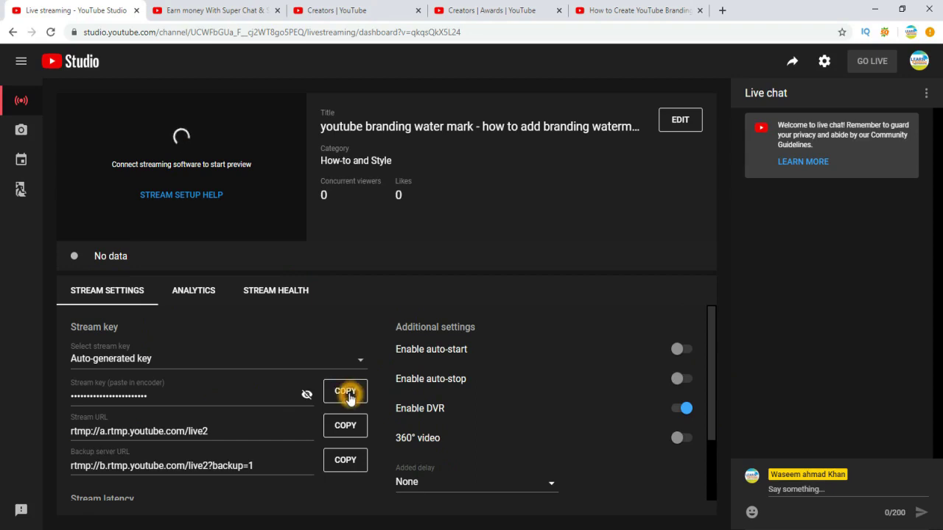
Copy the auto-generated stream key, switch to OBS and open its stream settings
click(350, 396)
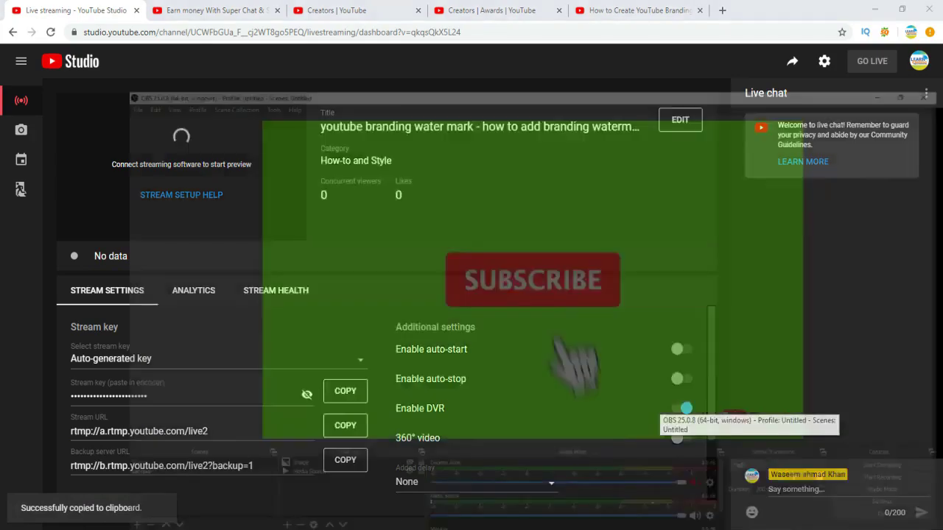
click(752, 479)
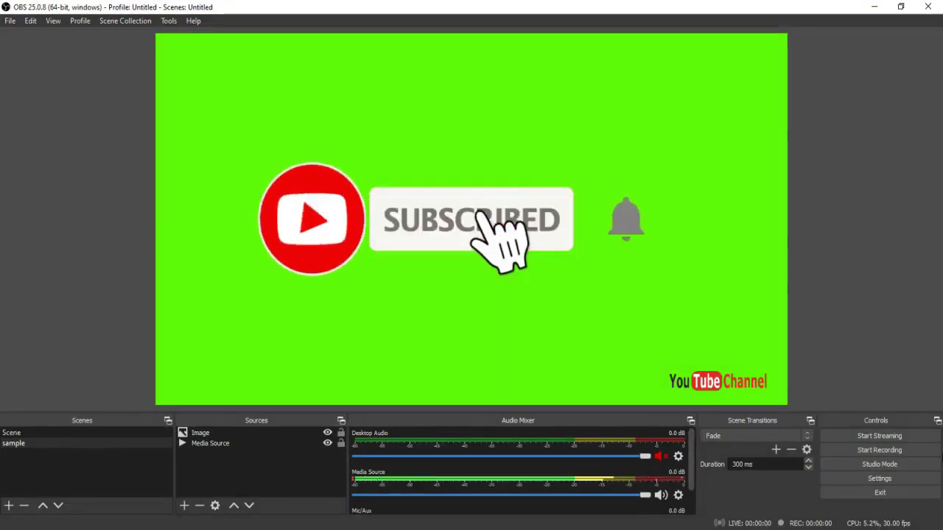
click(882, 479)
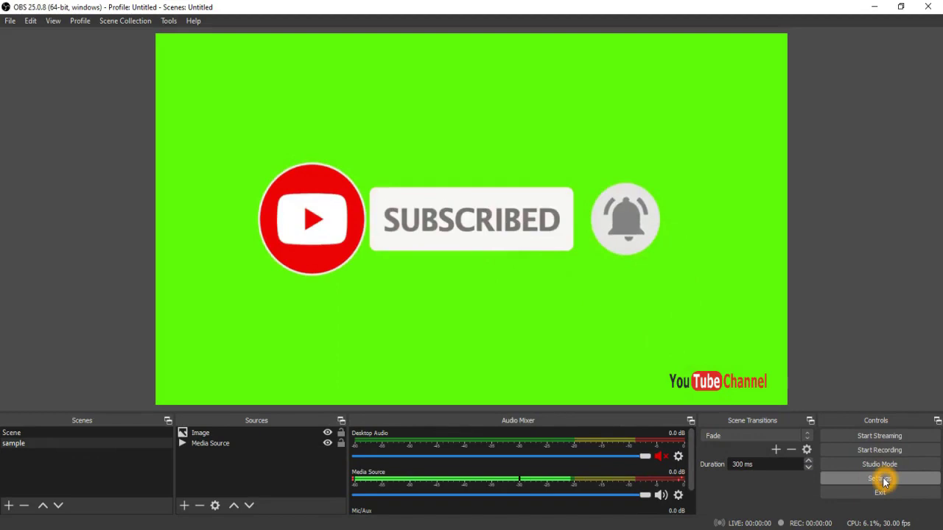
click(882, 480)
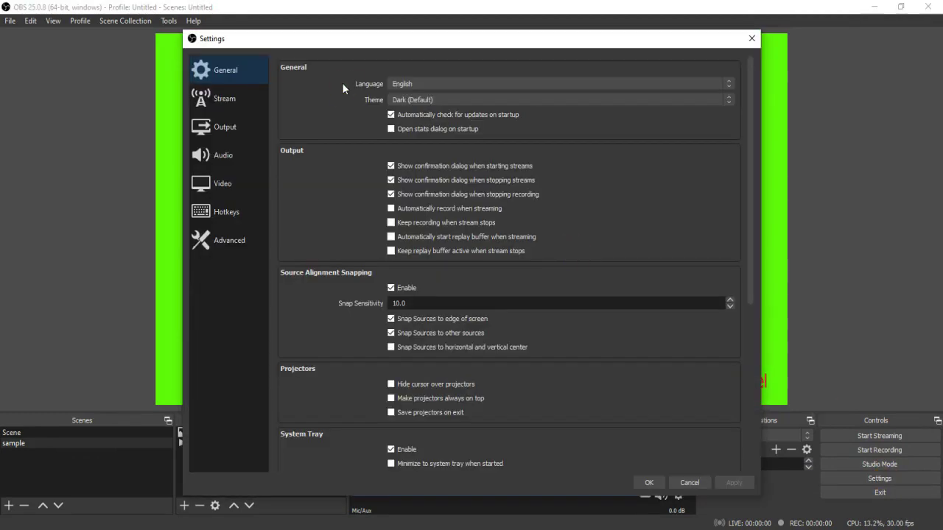
click(232, 99)
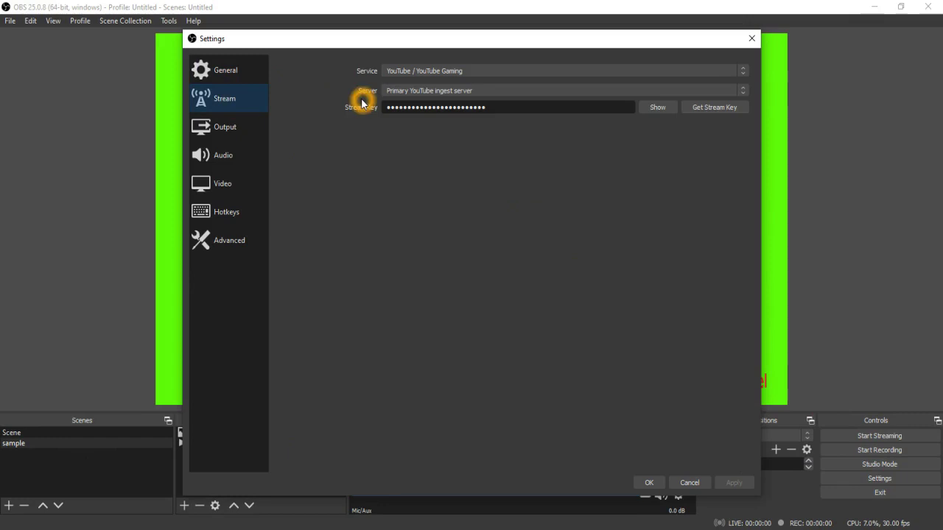
Replace the stream key in the OBS stream settings with the copied key, reveal it for checking and apply the settings
click(505, 109)
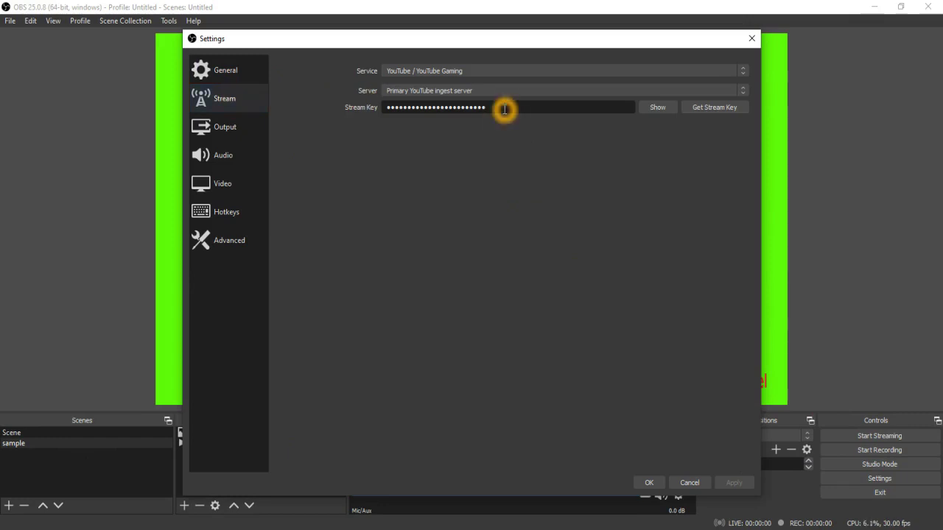
double_click(505, 109)
key(ctrl+v)
click(657, 108)
click(658, 109)
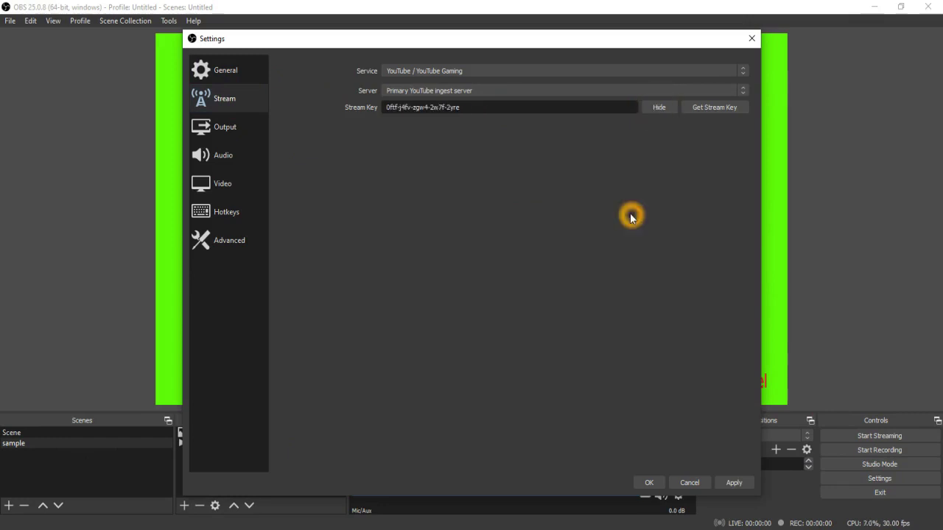
click(737, 483)
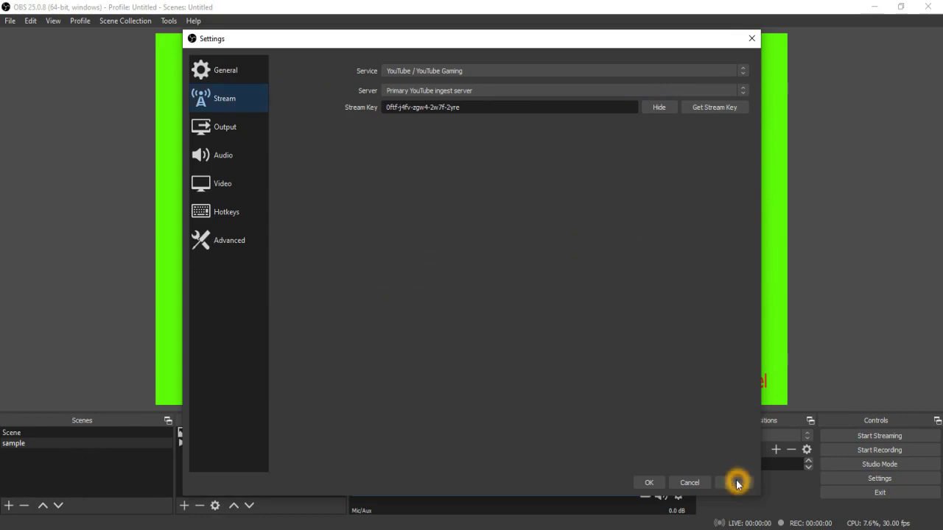
click(652, 483)
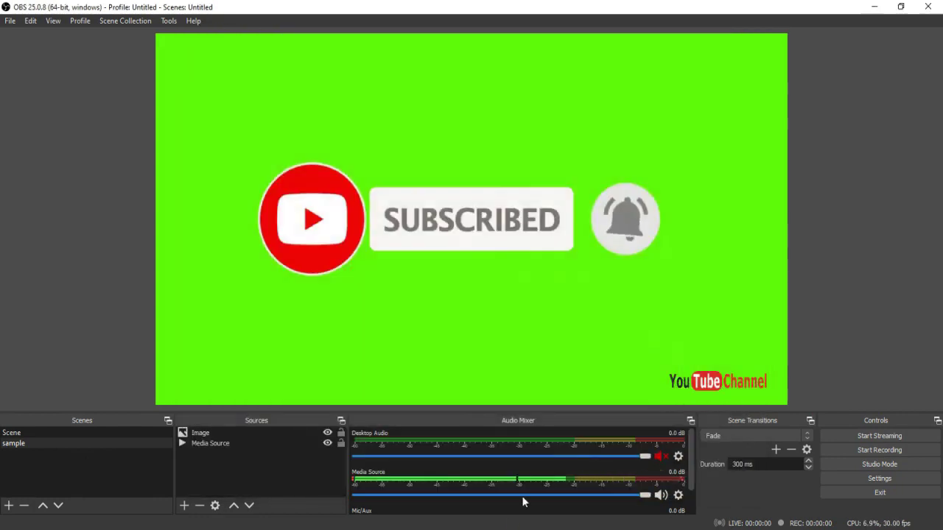
Return to the YouTube Studio dashboard, reveal the stream key to compare it with the one in OBS, and hide it again
mouse_move(416, 527)
click(524, 480)
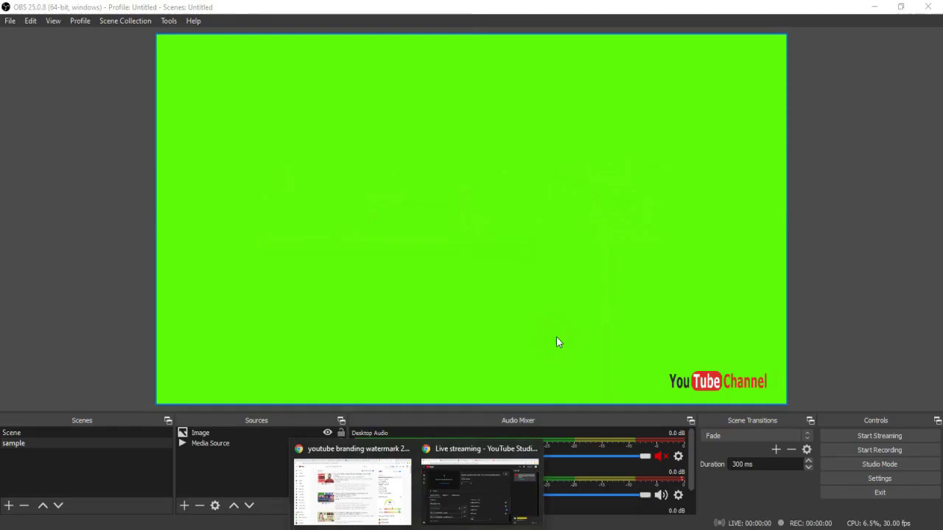
click(556, 337)
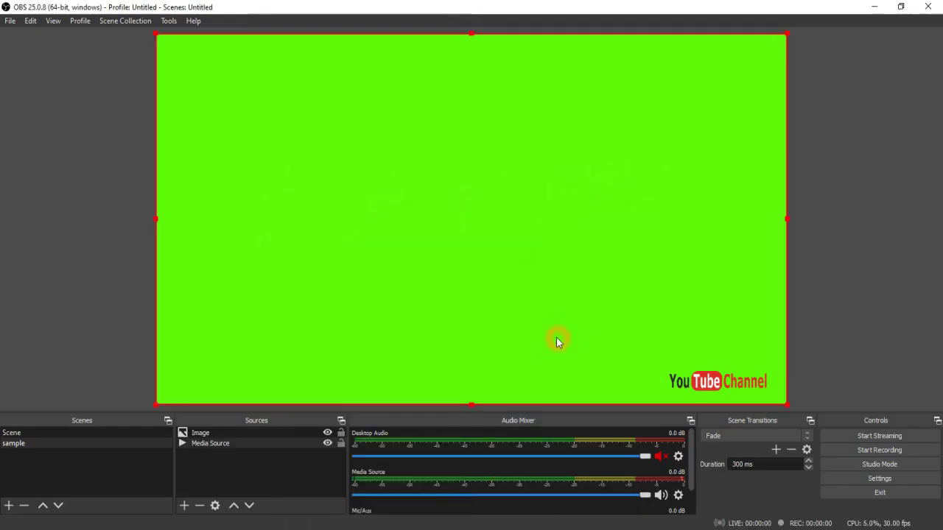
mouse_move(417, 528)
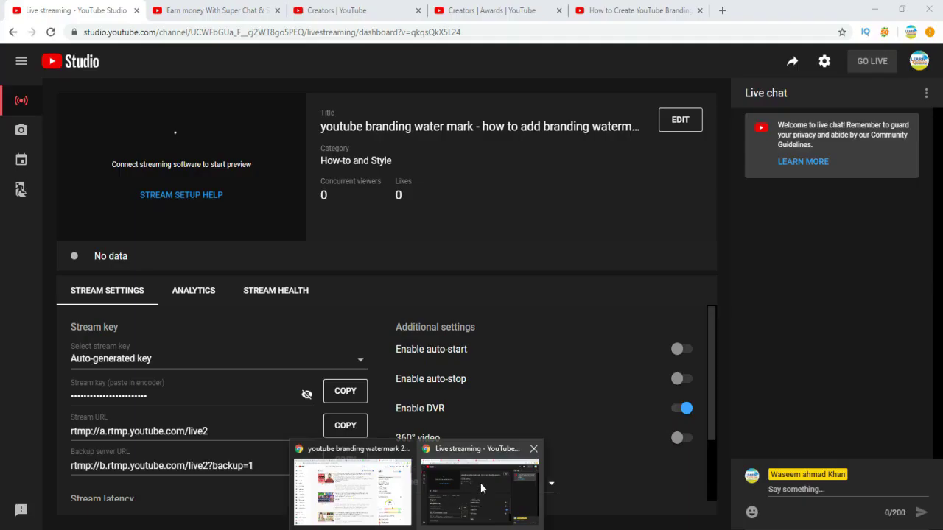
click(480, 482)
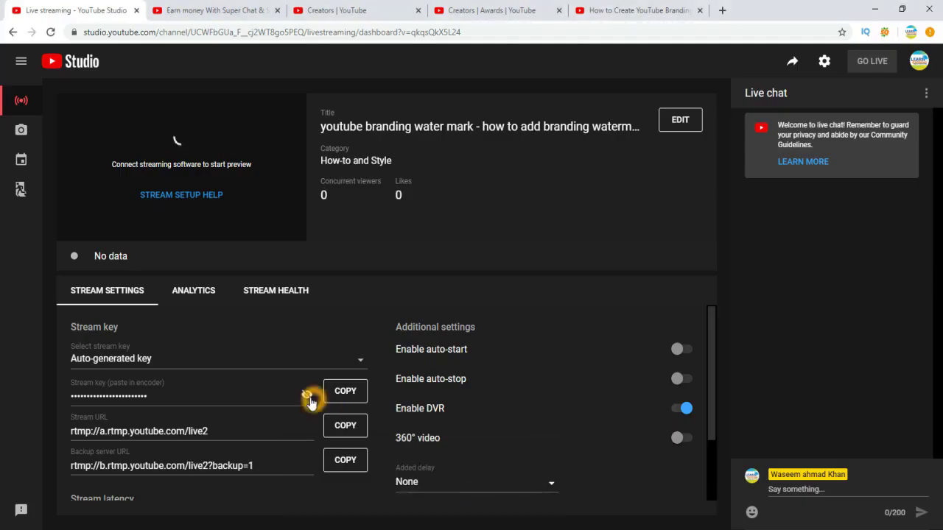
click(306, 396)
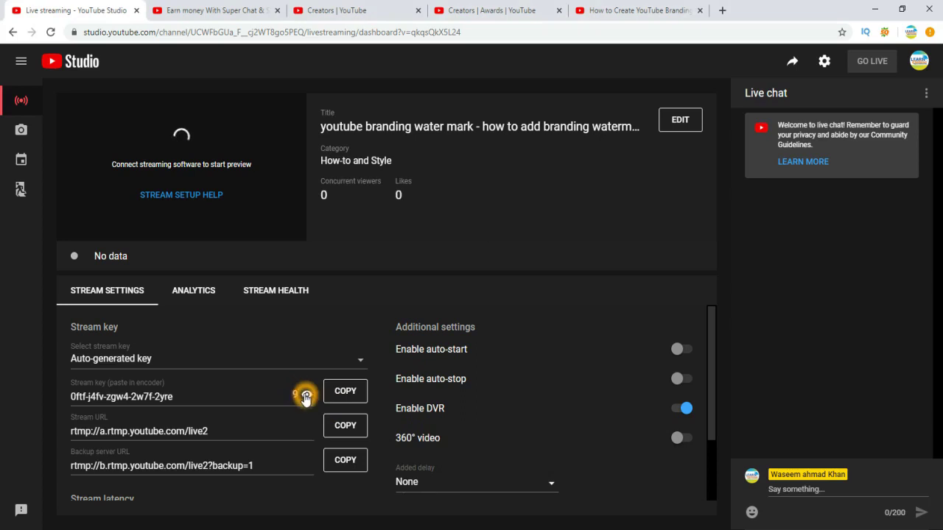
click(305, 397)
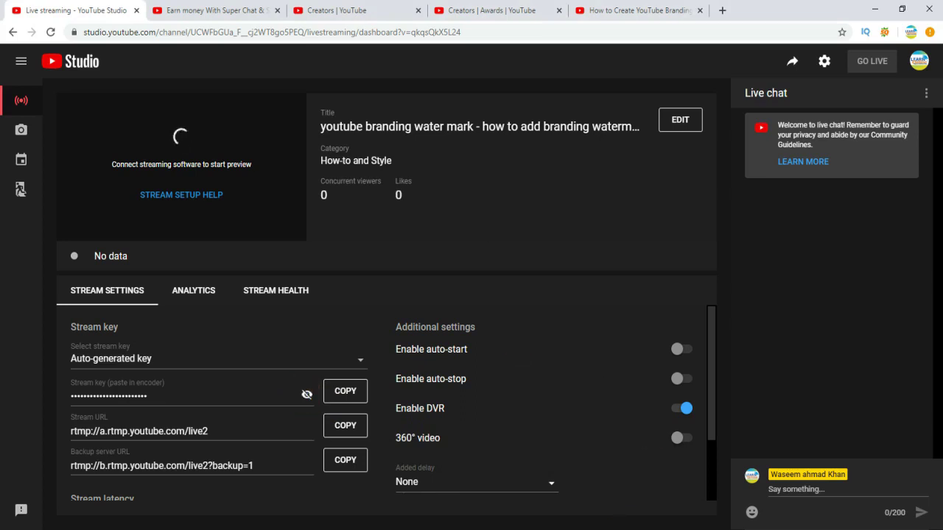
Switch back to OBS and start streaming, confirming the start of the stream
key(alt+Tab)
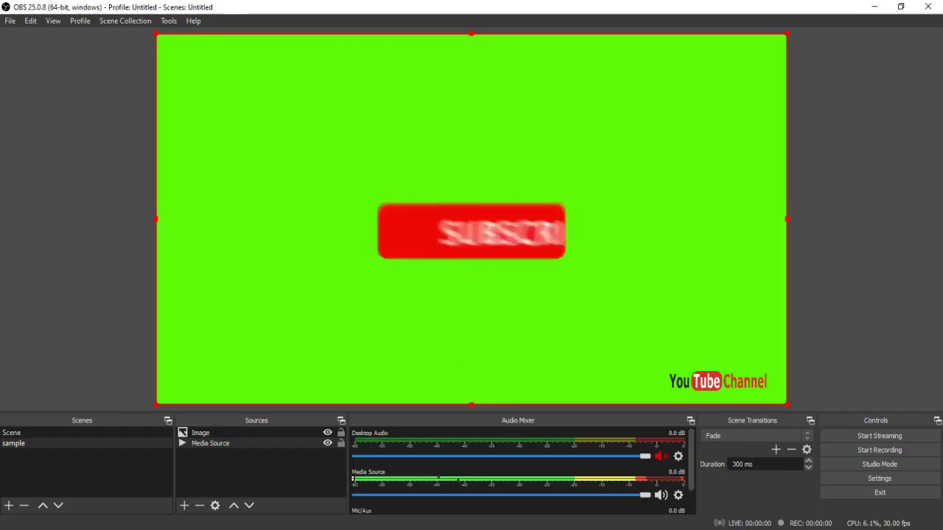
click(888, 438)
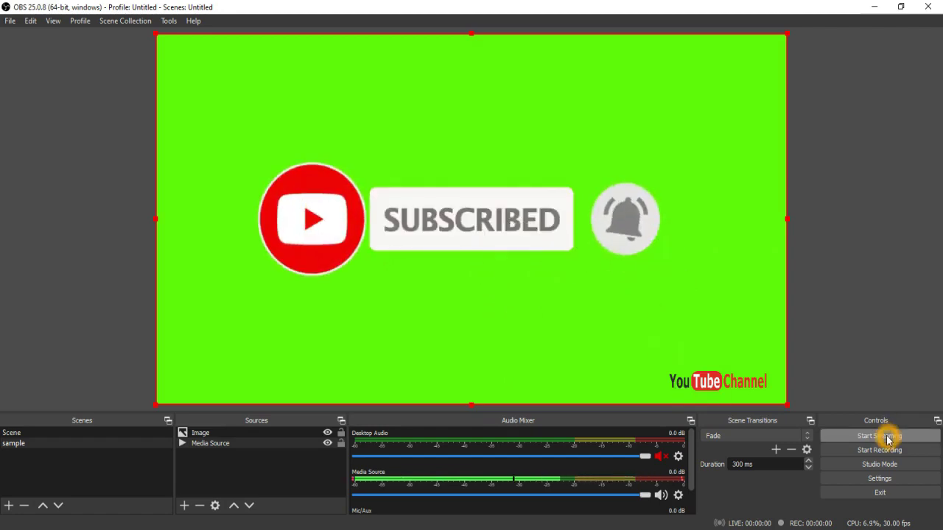
click(887, 438)
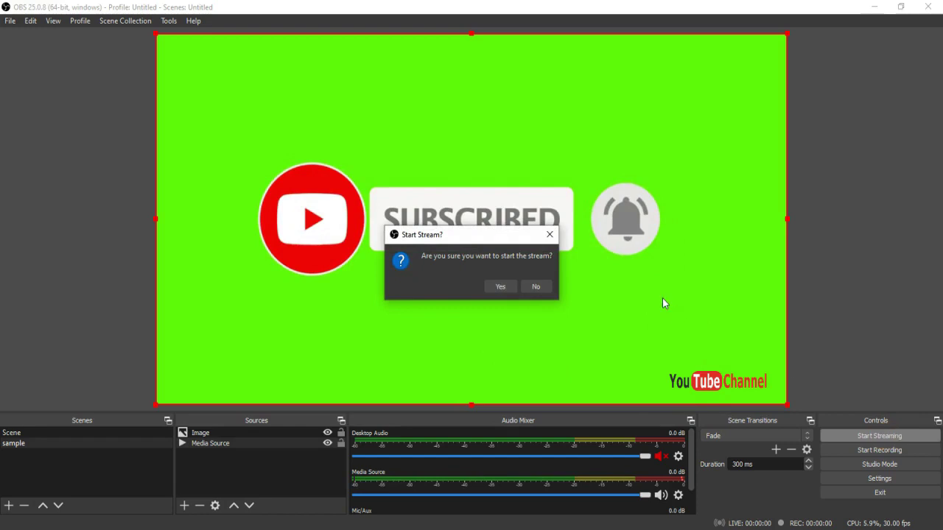
click(500, 289)
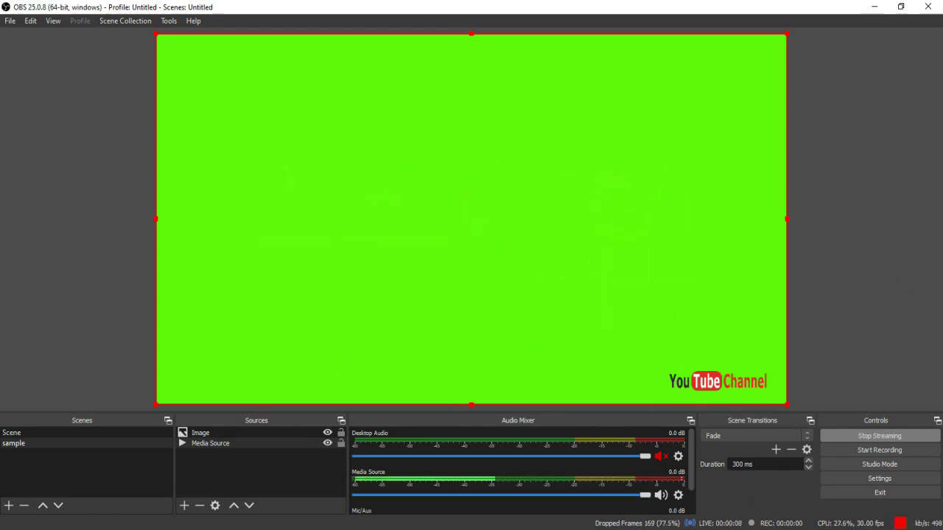
Return to YouTube Studio and check the stream's connection status and whether going live is available
click(414, 525)
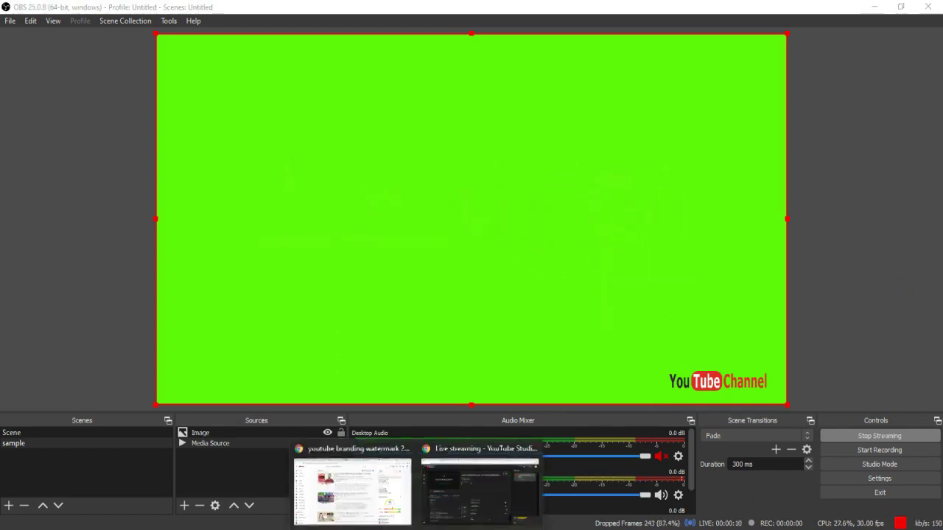
click(443, 501)
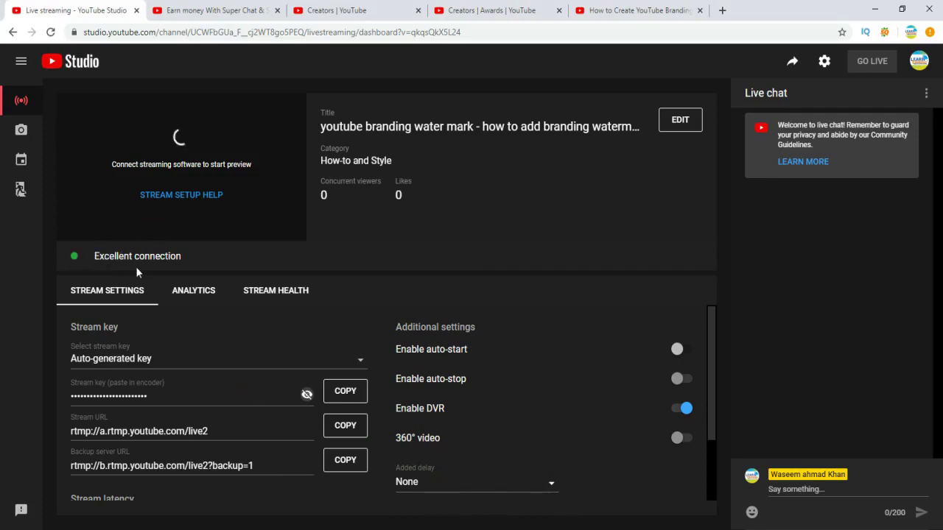
click(167, 260)
click(212, 329)
click(875, 66)
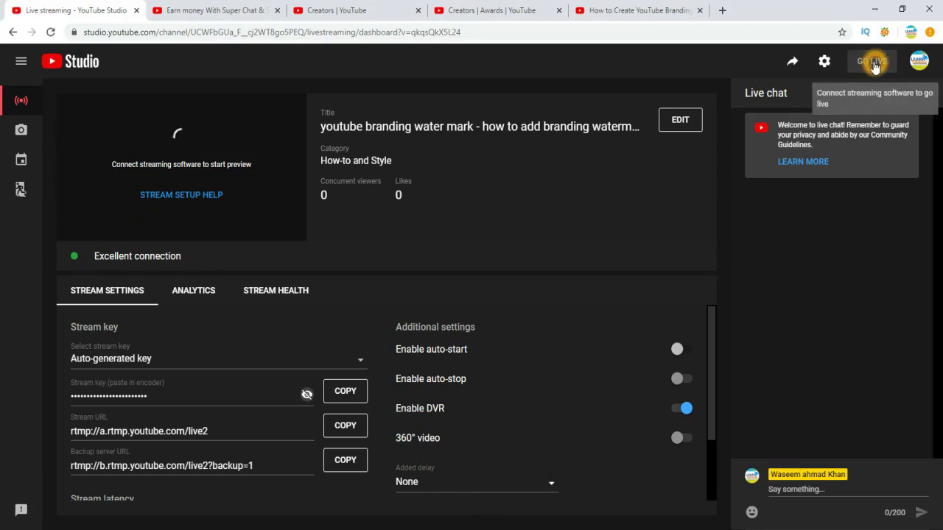
click(874, 67)
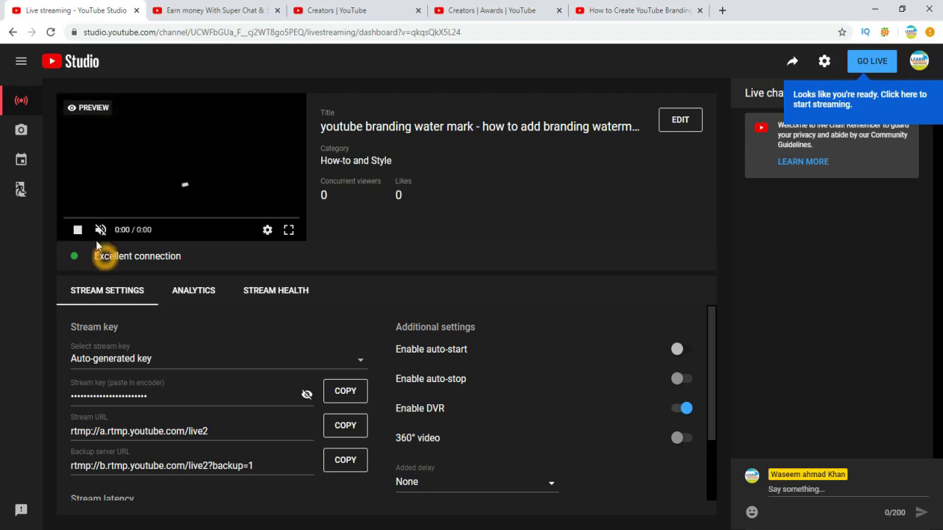
Check the stream preview and its sound control, and go live with the stream
click(101, 231)
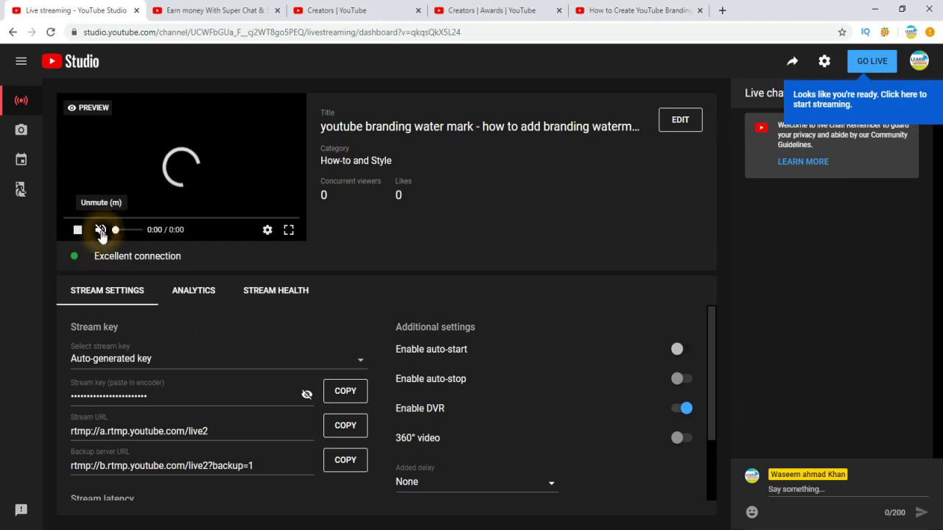
click(99, 232)
click(271, 131)
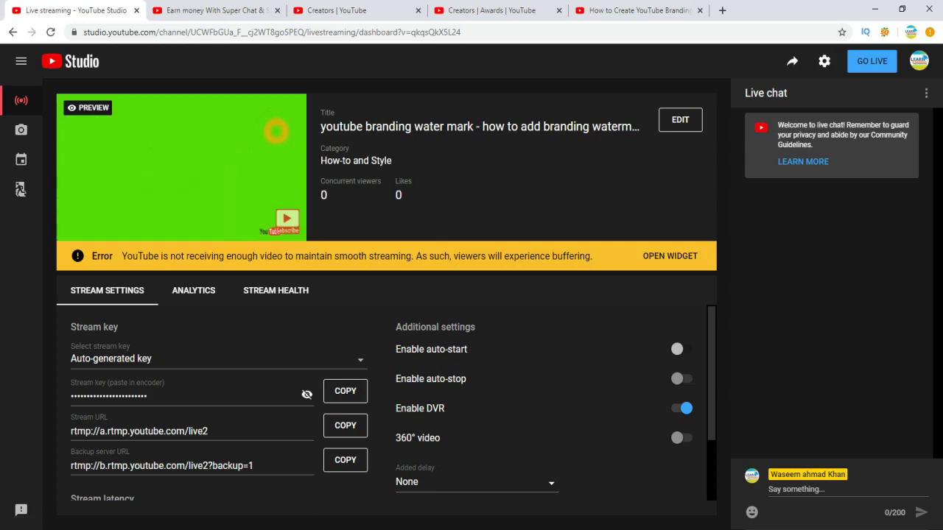
mouse_move(231, 172)
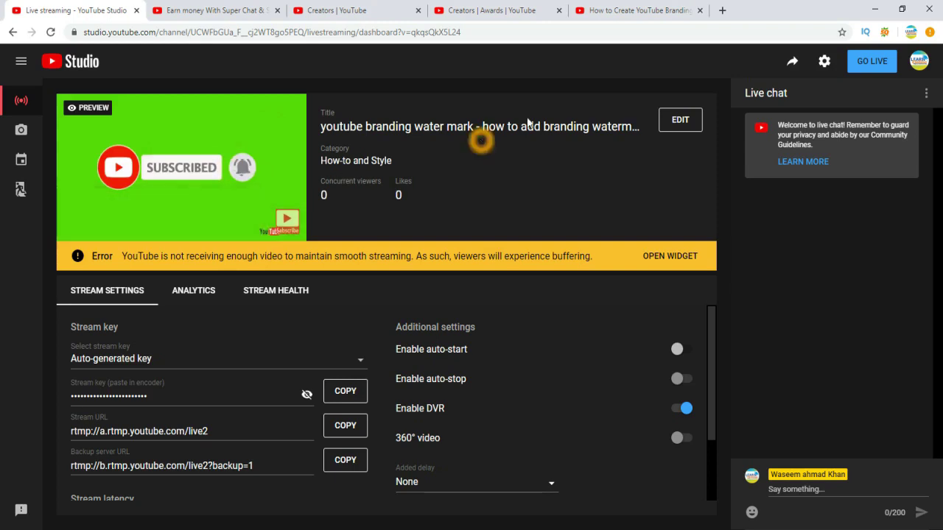
click(878, 66)
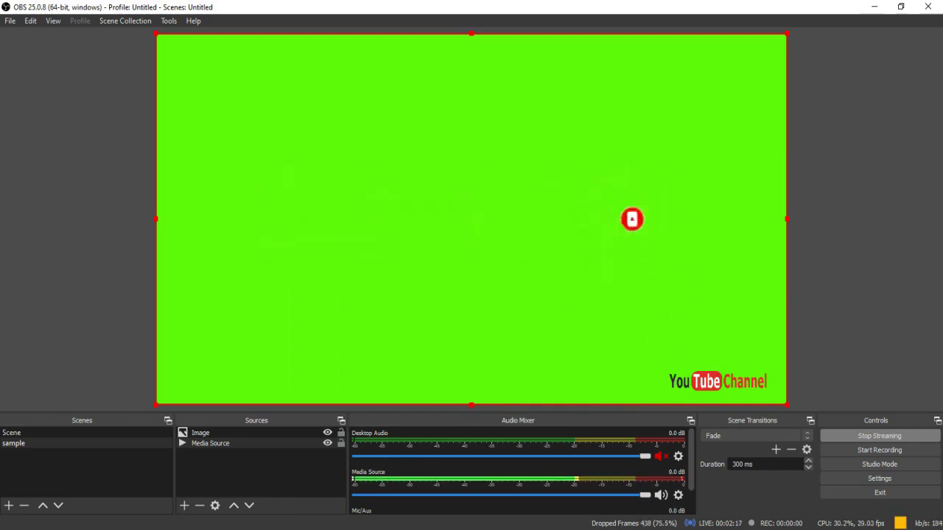
Examine the running live stream's dashboard, its analytics and its stream health messages in YouTube Studio
key(alt+Tab)
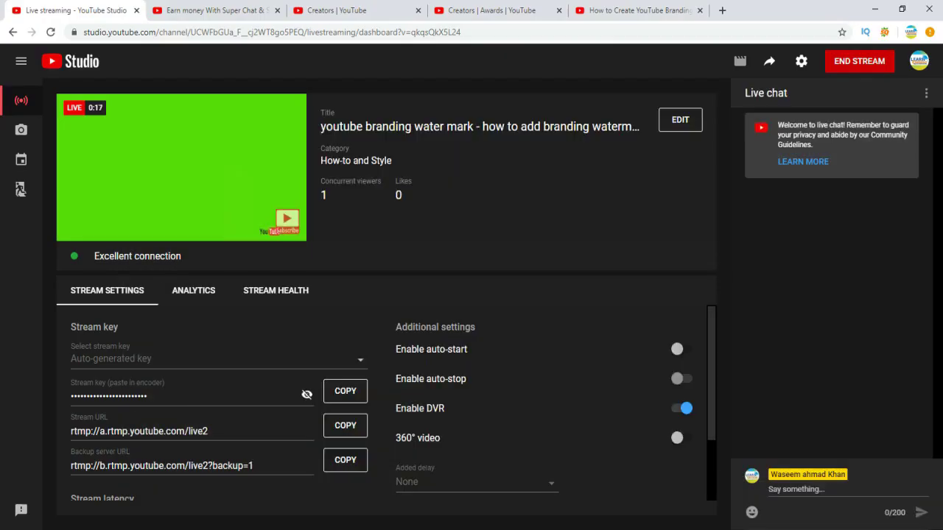
click(606, 416)
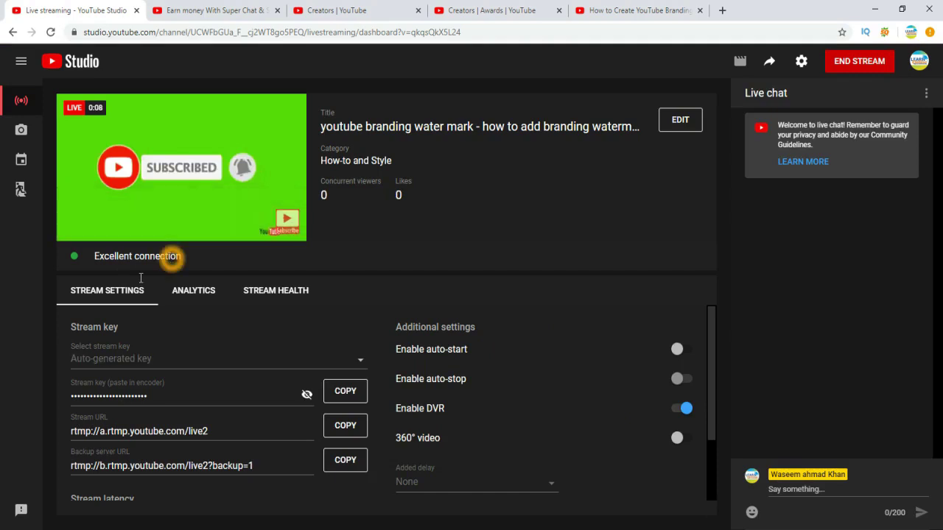
click(196, 294)
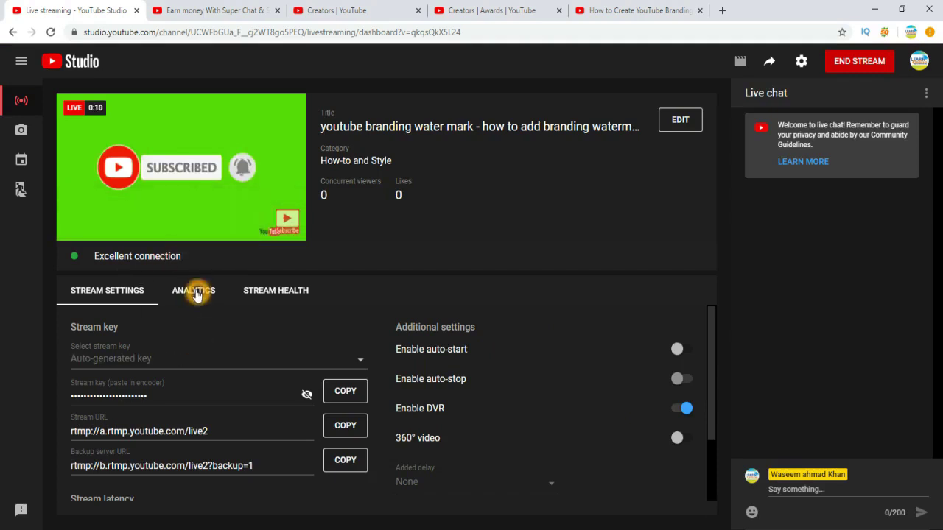
click(196, 295)
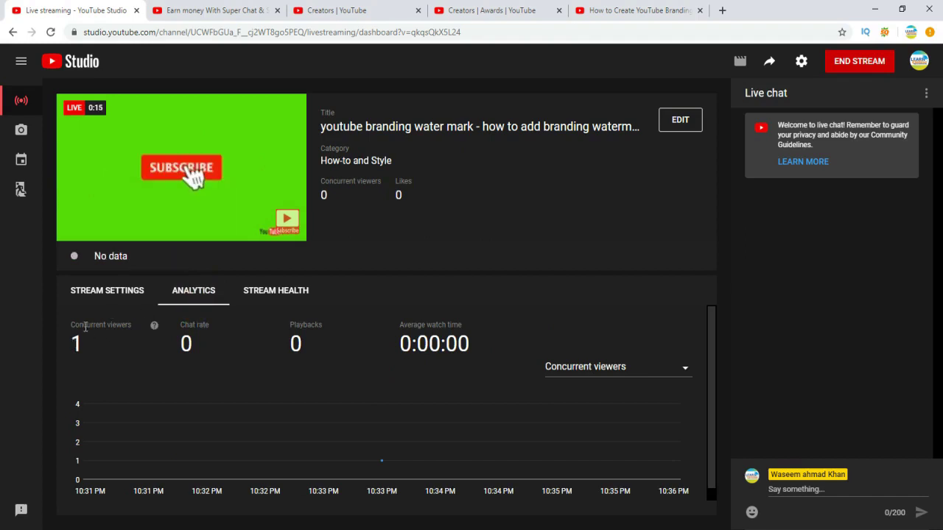
click(262, 294)
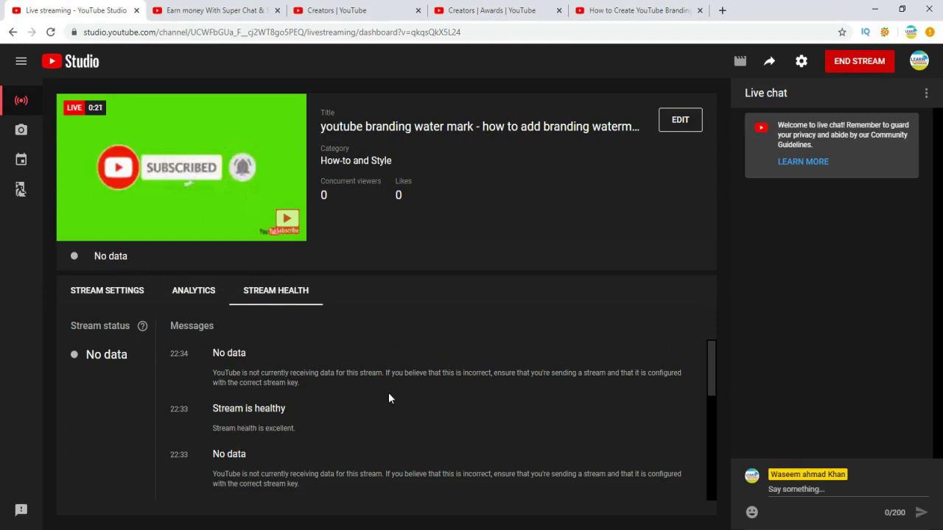
drag(712, 368, 700, 413)
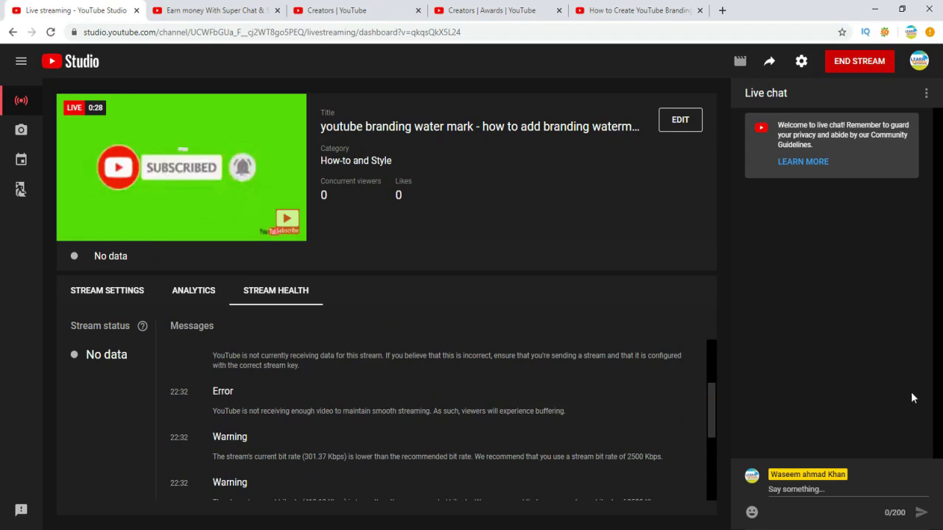
click(706, 418)
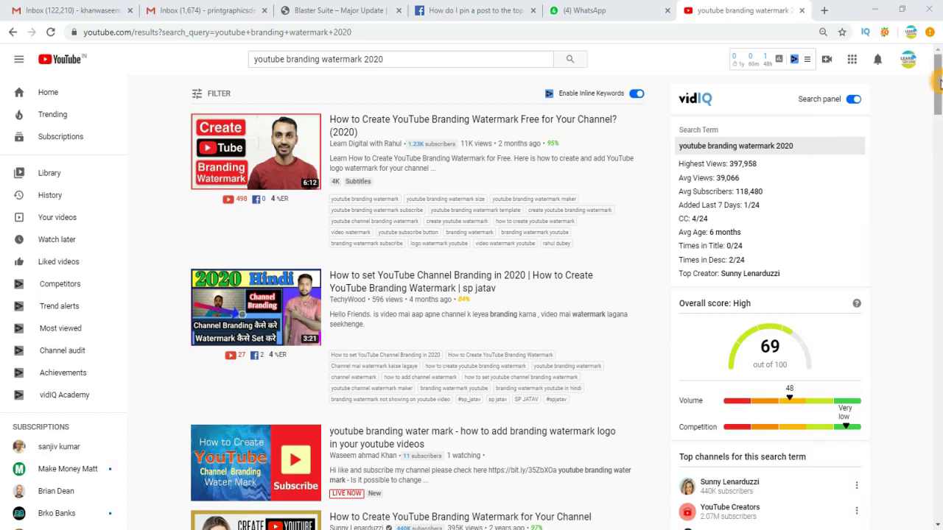
Look through the YouTube search results for "youtube branding watermark 2020" for the live stream's listing
drag(937, 85, 938, 176)
drag(938, 125, 936, 70)
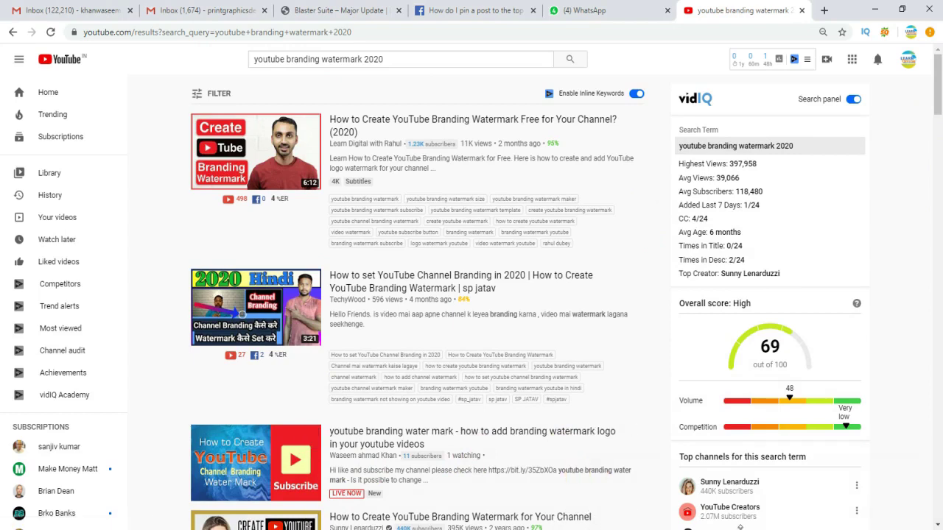
Return to the live stream's dashboard in YouTube Studio and end the stream
mouse_move(750, 527)
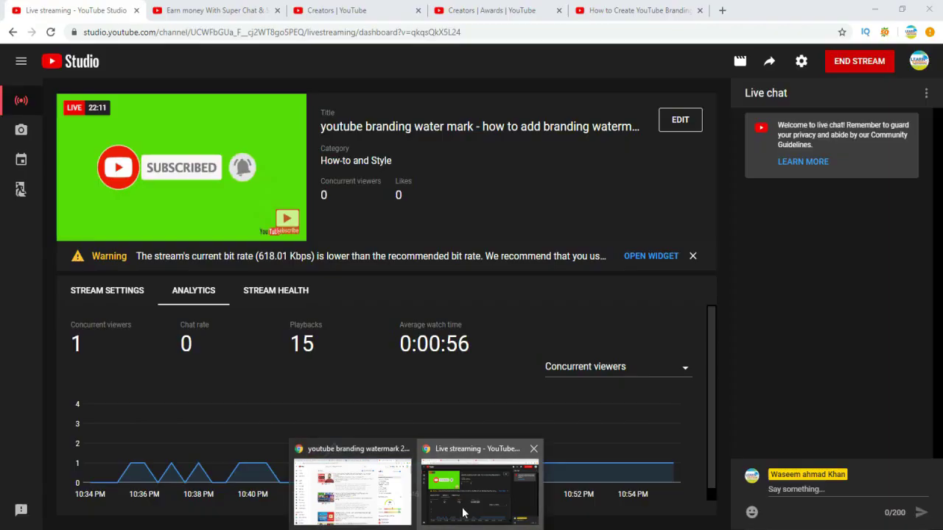
click(463, 512)
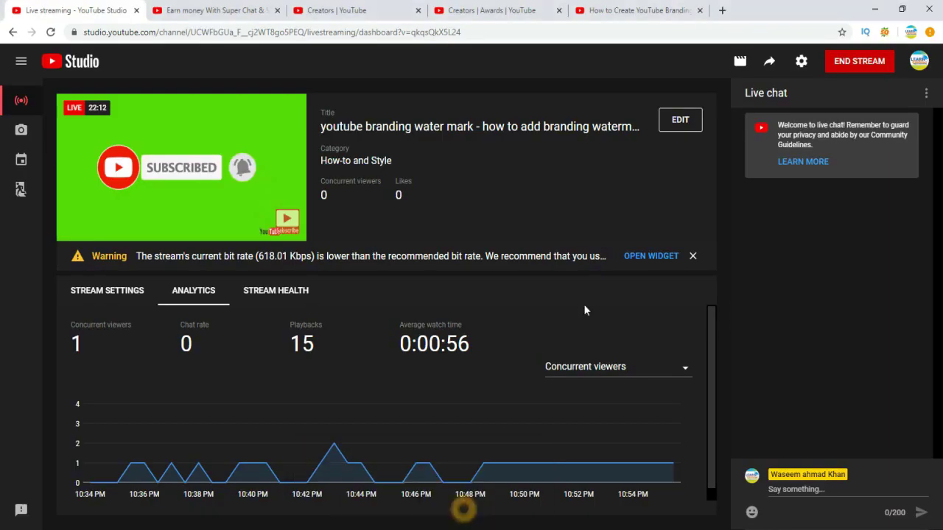
click(858, 63)
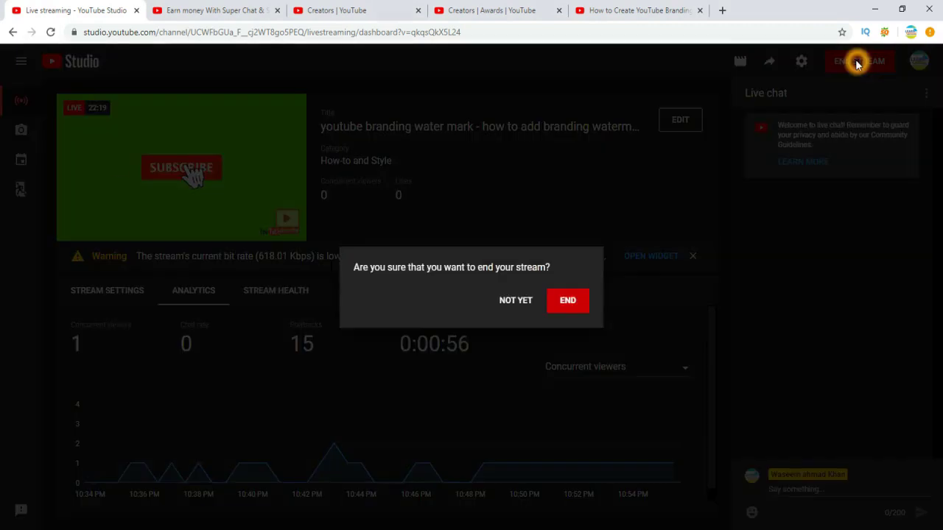
click(573, 306)
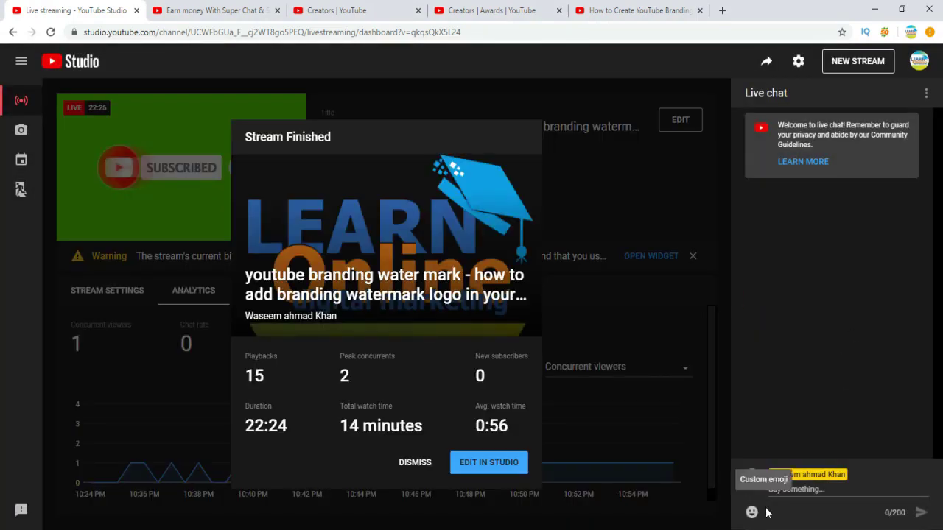
Switch to OBS and stop streaming
key(alt+Tab)
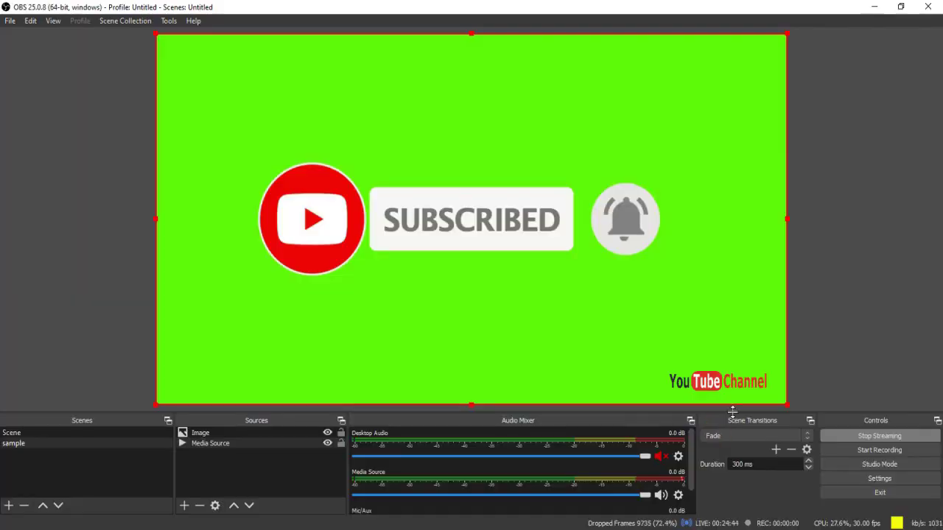
click(888, 439)
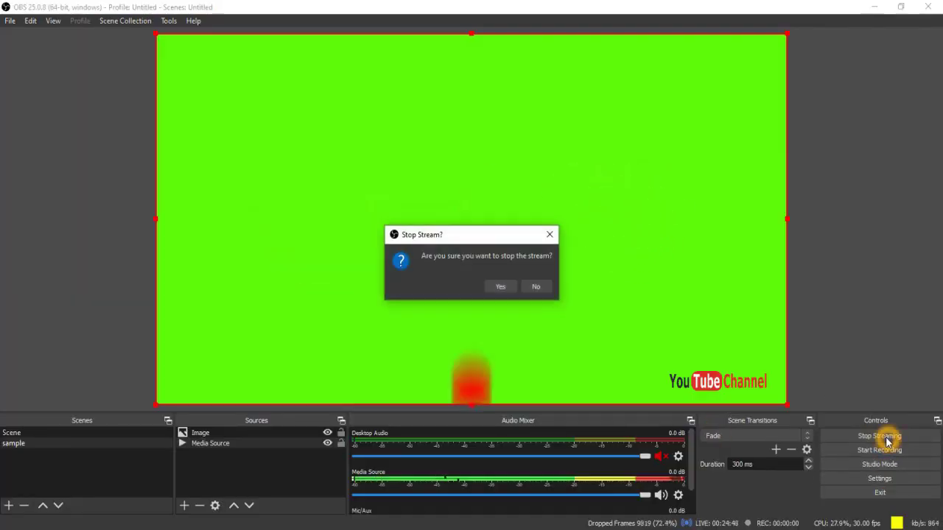
click(502, 287)
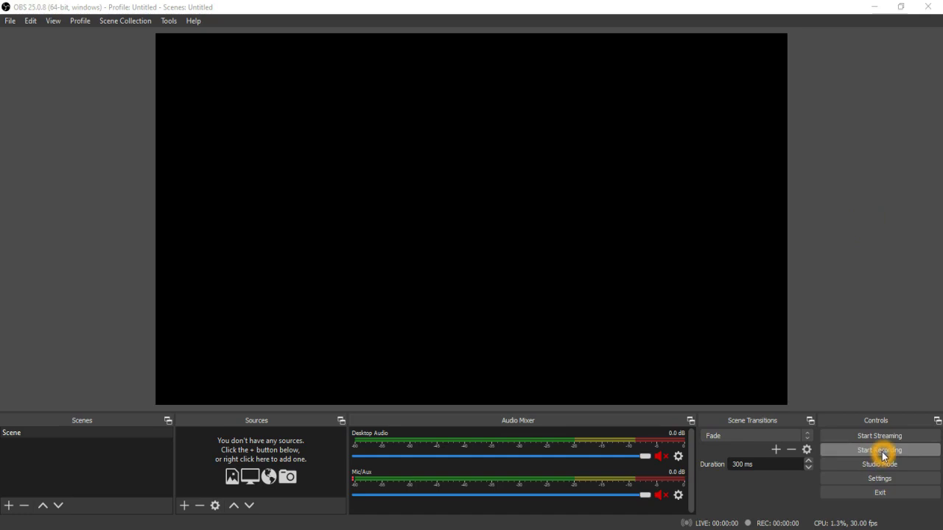
Review the OBS output settings for recording, including the recording path, format and encoder
click(884, 478)
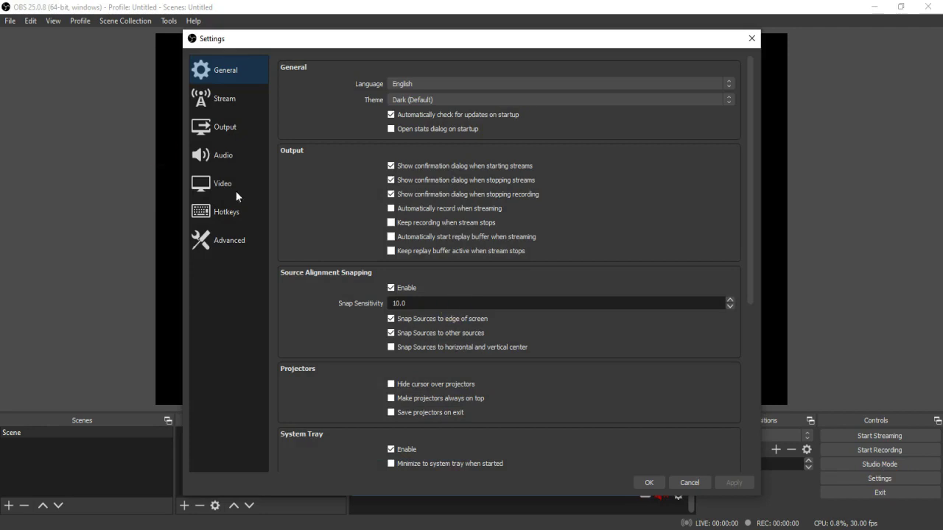
click(224, 129)
click(491, 156)
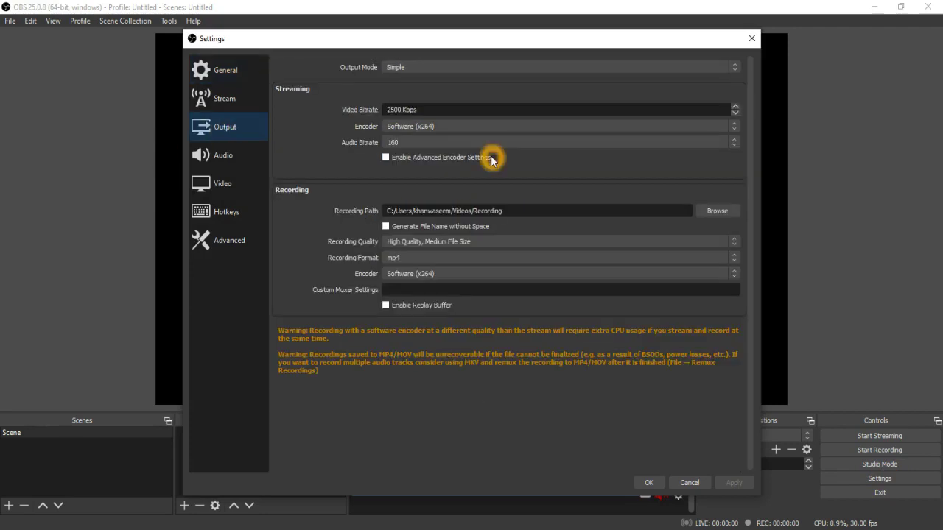
click(669, 204)
click(513, 212)
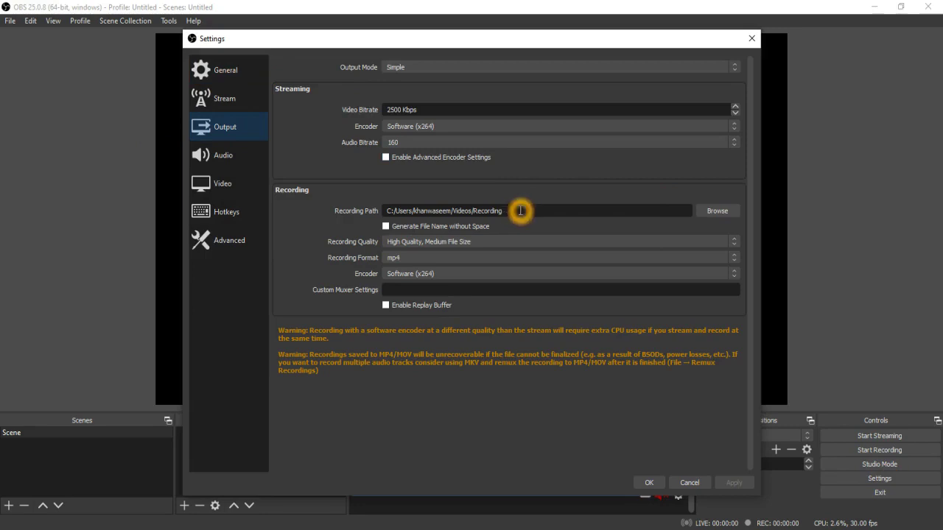
click(498, 258)
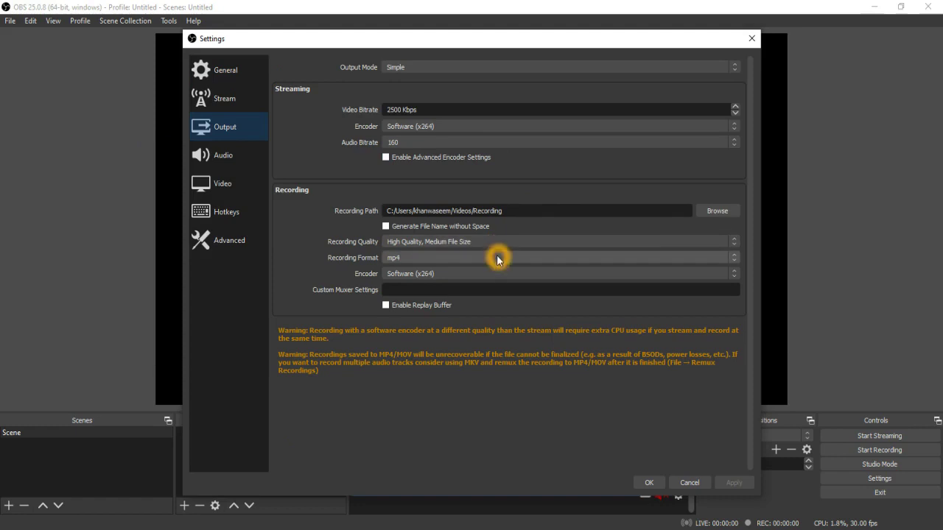
click(505, 267)
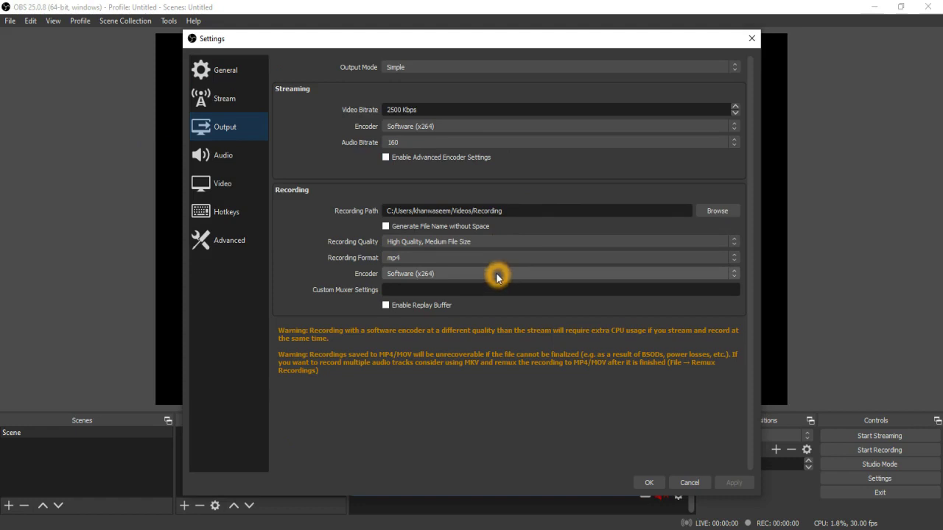
click(648, 480)
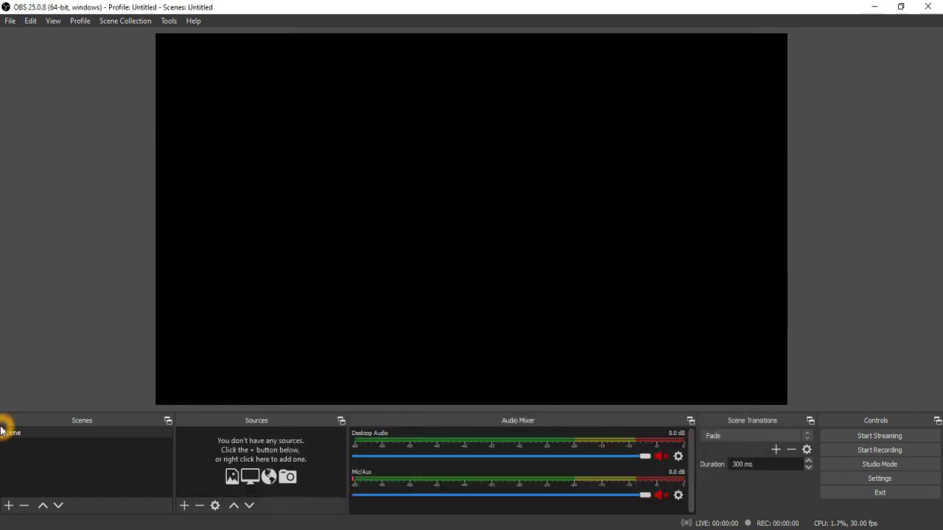
Add a new scene named "Recording"
click(9, 506)
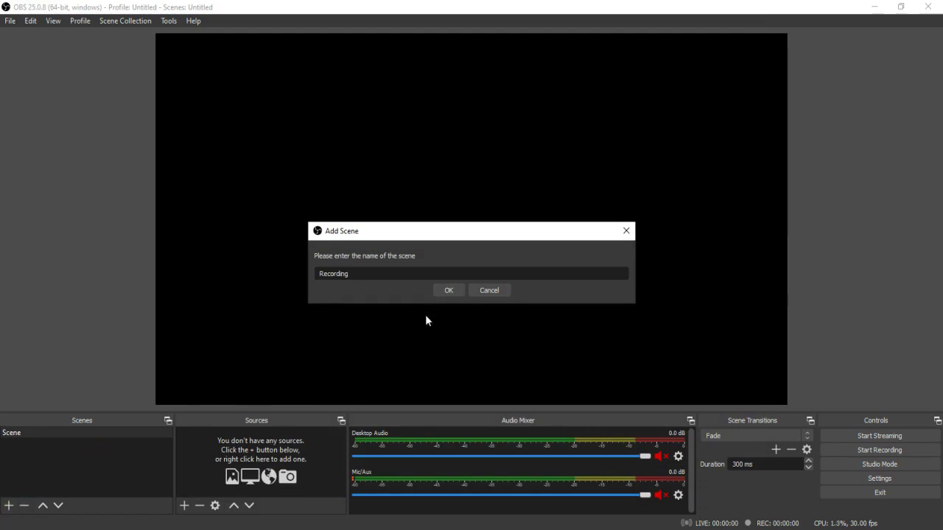
text(Recording)
click(447, 291)
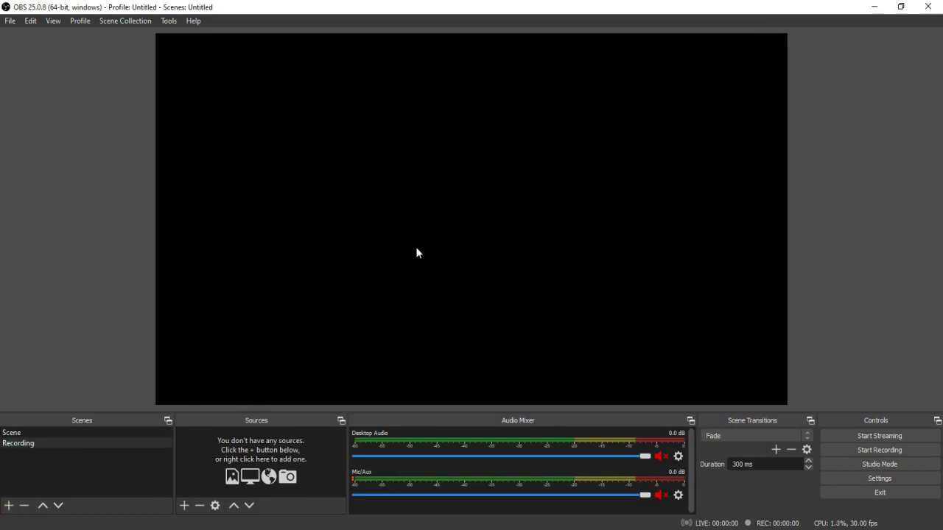
Add a new Display Capture source to the Recording scene and start recording
click(183, 506)
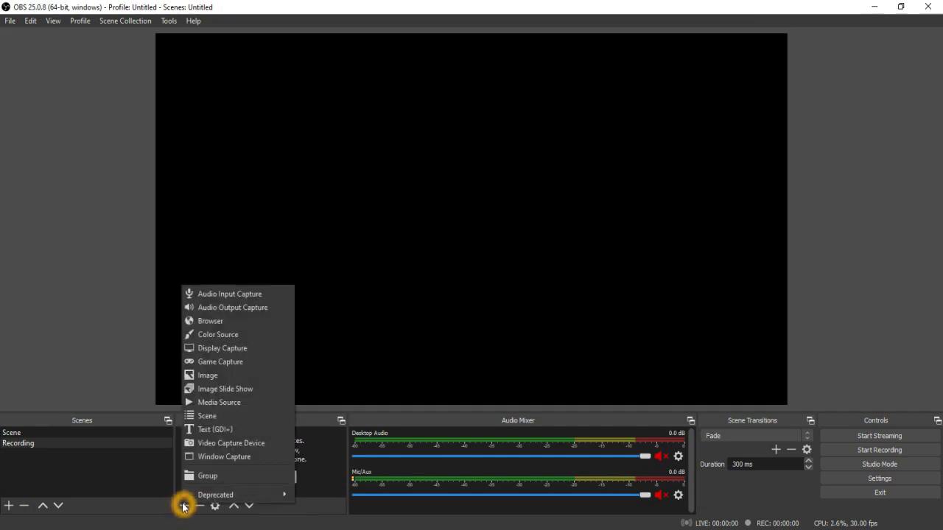
click(266, 351)
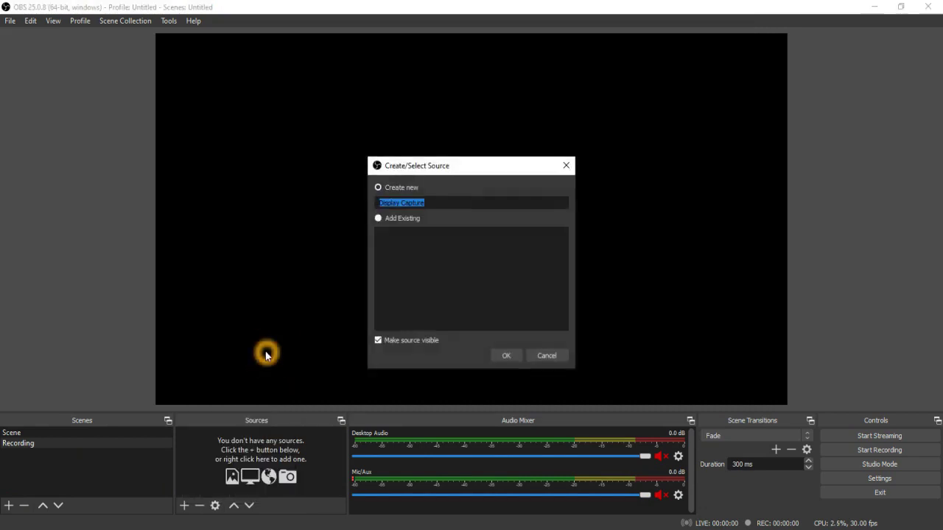
click(513, 356)
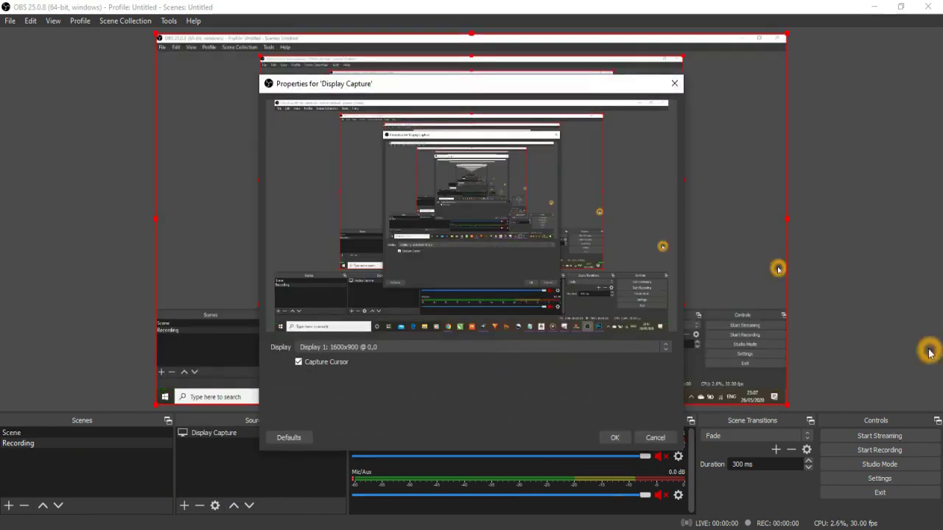
click(894, 451)
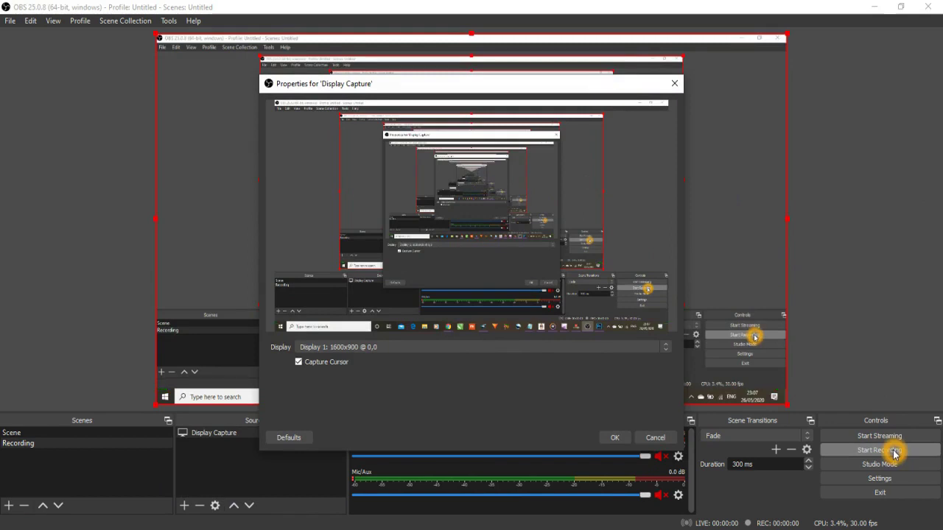
click(894, 450)
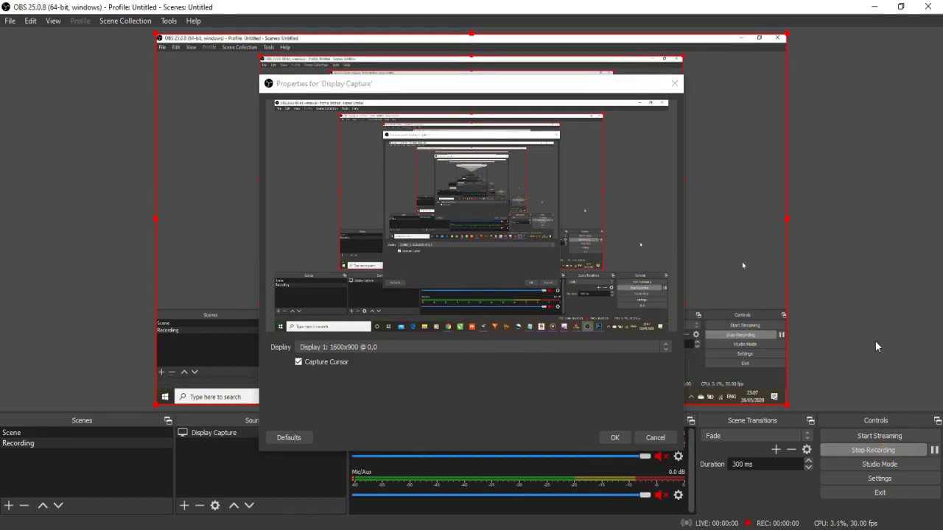
Record some browsing through the open browser tabs and the YouTube search results, and stop the recording in OBS
click(874, 6)
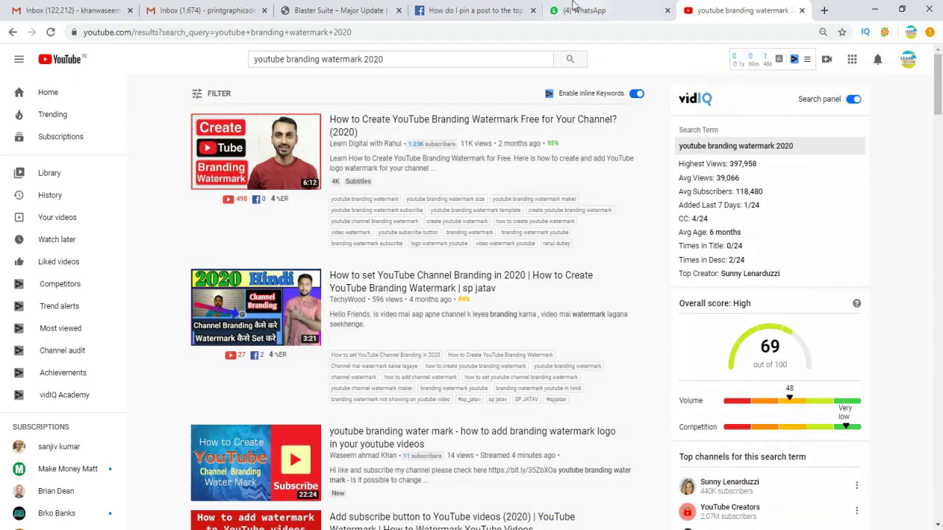
click(476, 12)
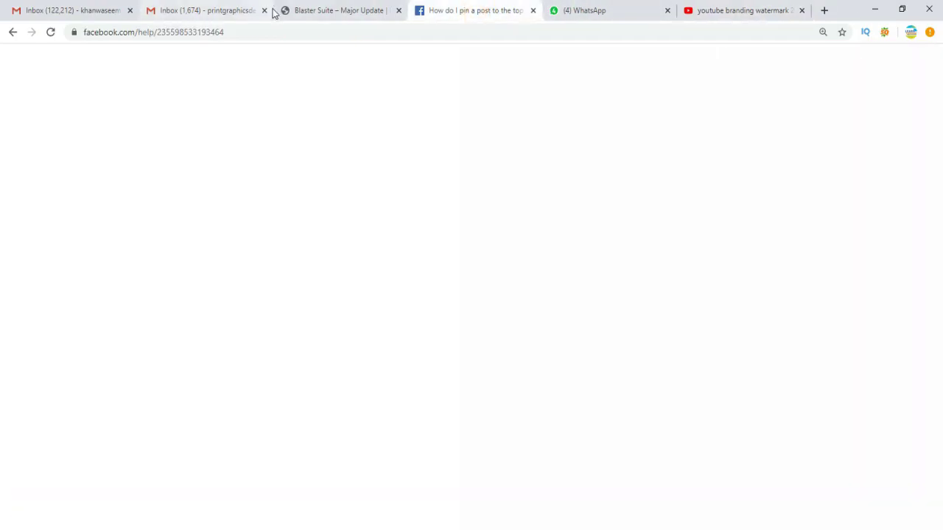
click(315, 11)
click(210, 11)
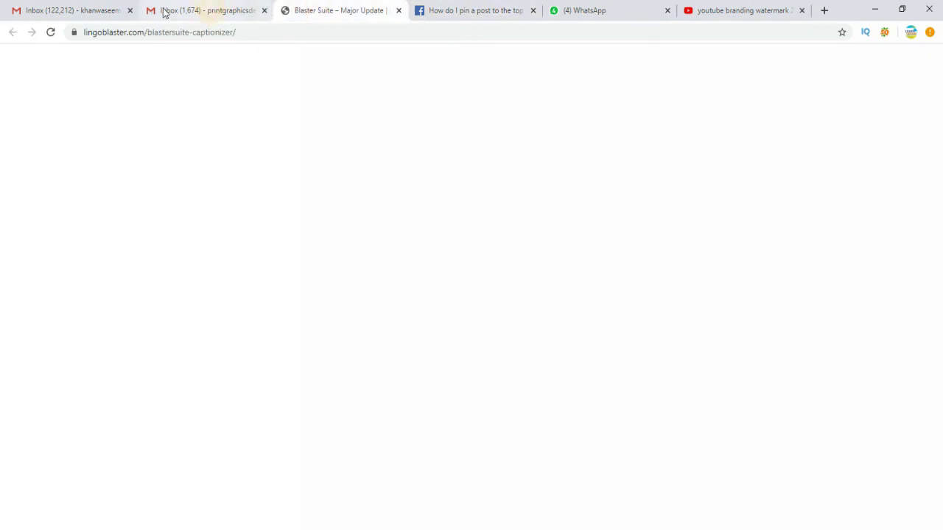
click(721, 12)
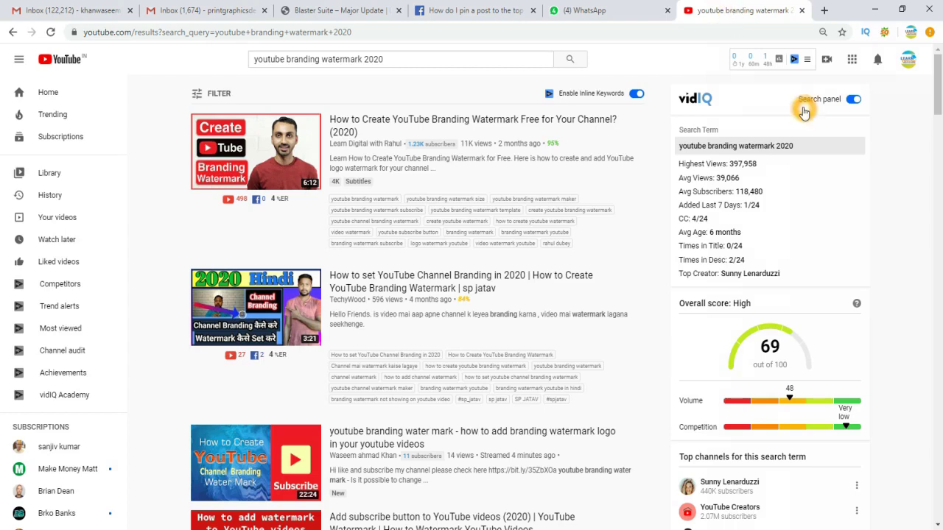
drag(941, 142, 939, 372)
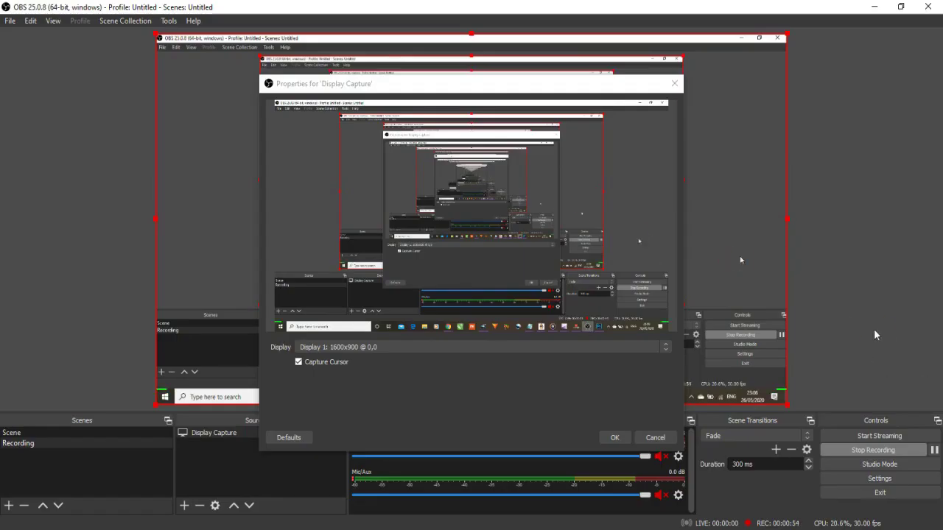
click(887, 451)
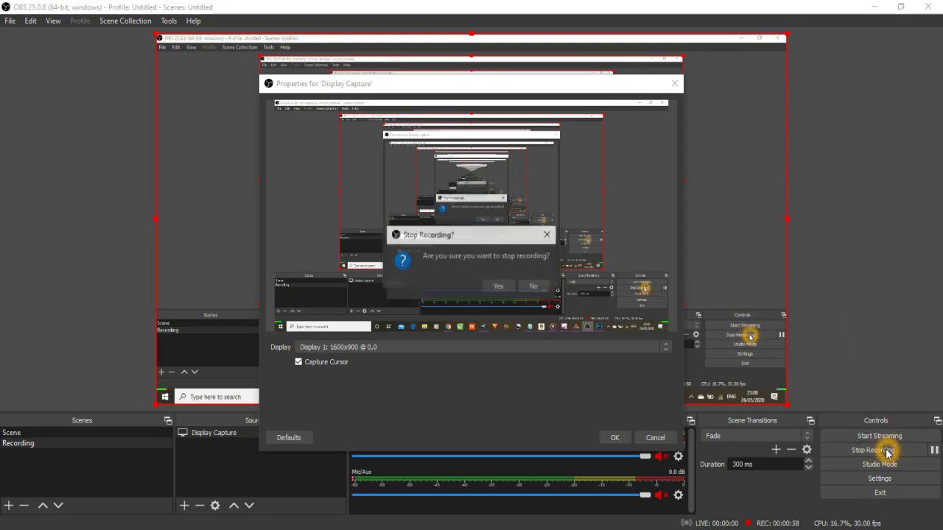
click(497, 288)
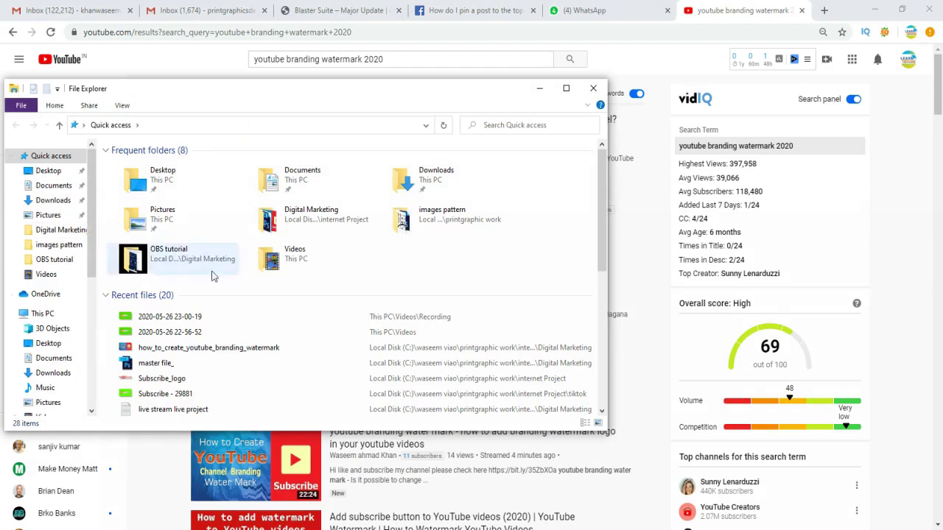
click(313, 258)
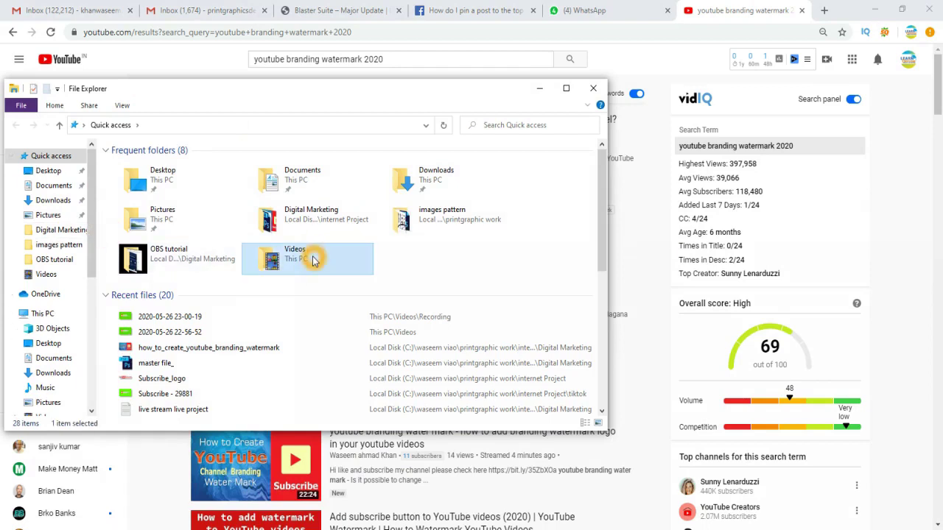
double_click(313, 258)
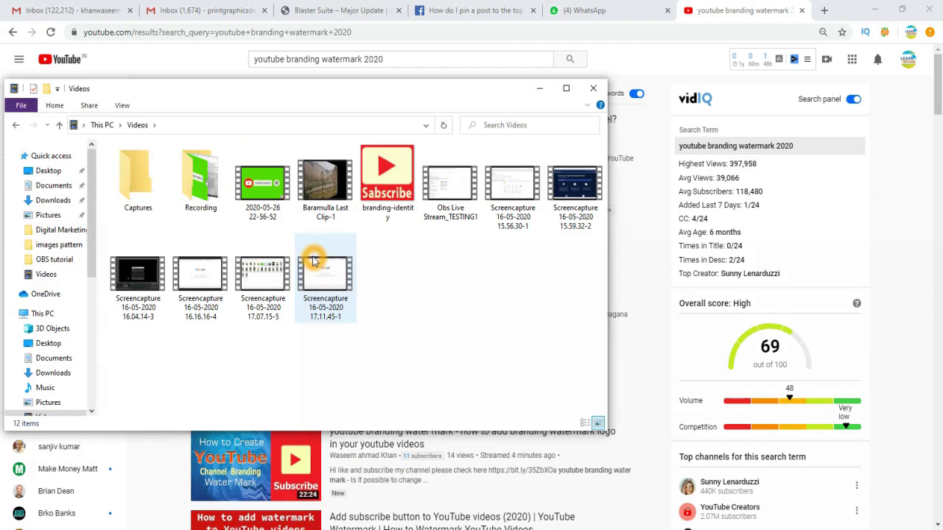
double_click(187, 175)
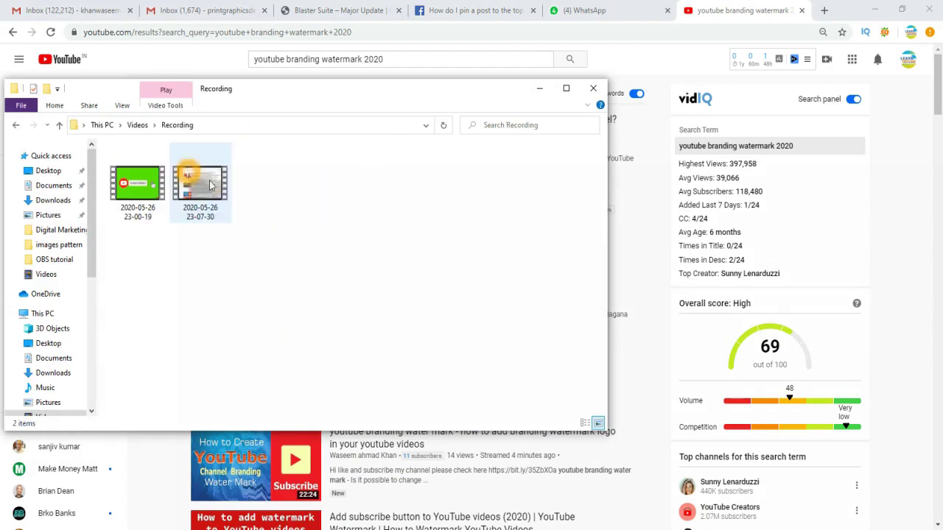
click(216, 186)
double_click(217, 186)
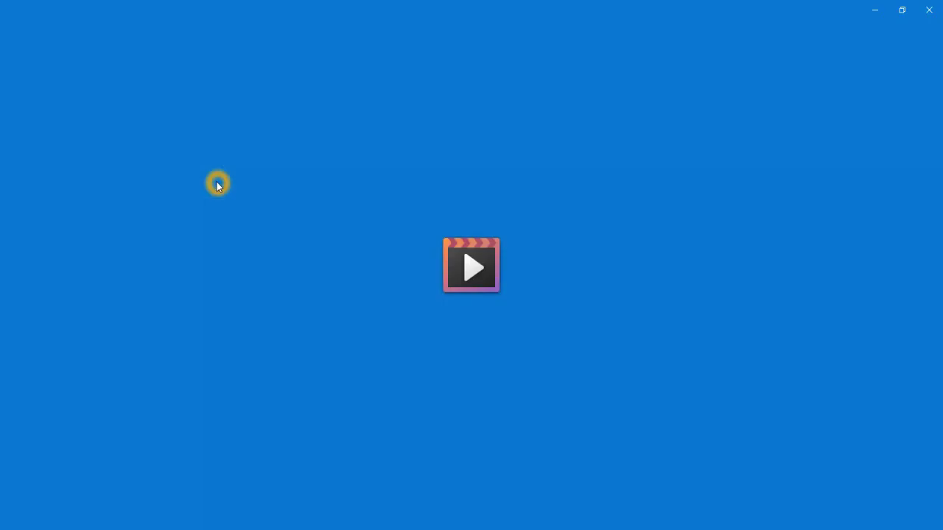